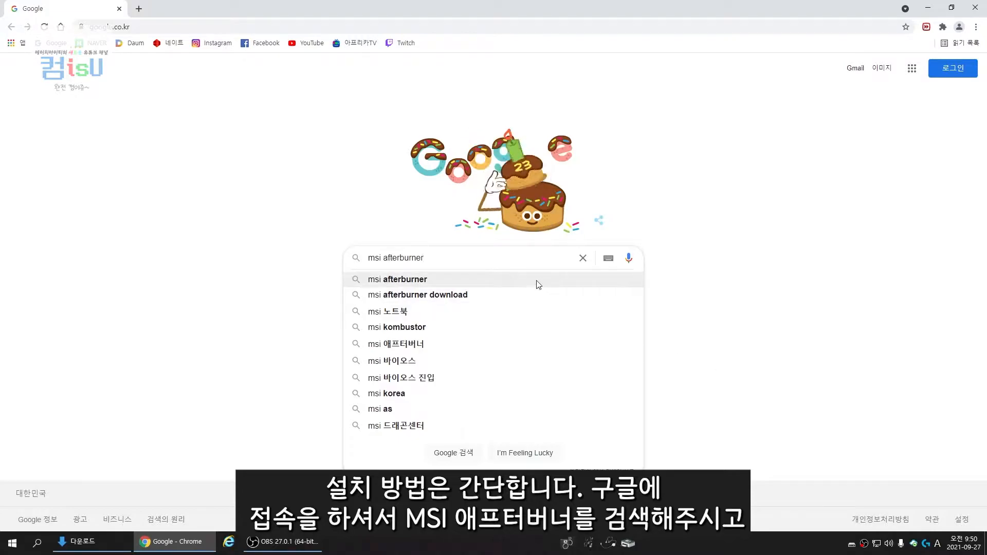
Search for "msi afterburner" and download Afterburner from MSI's official page
{"action": "left_click", "coordinate": [537, 282]}
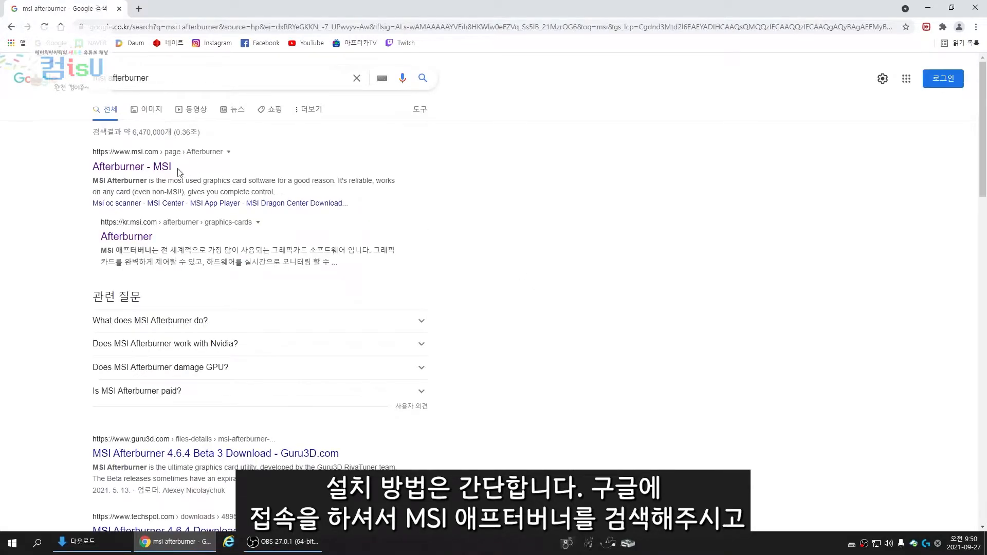
{"action": "left_click", "coordinate": [155, 168]}
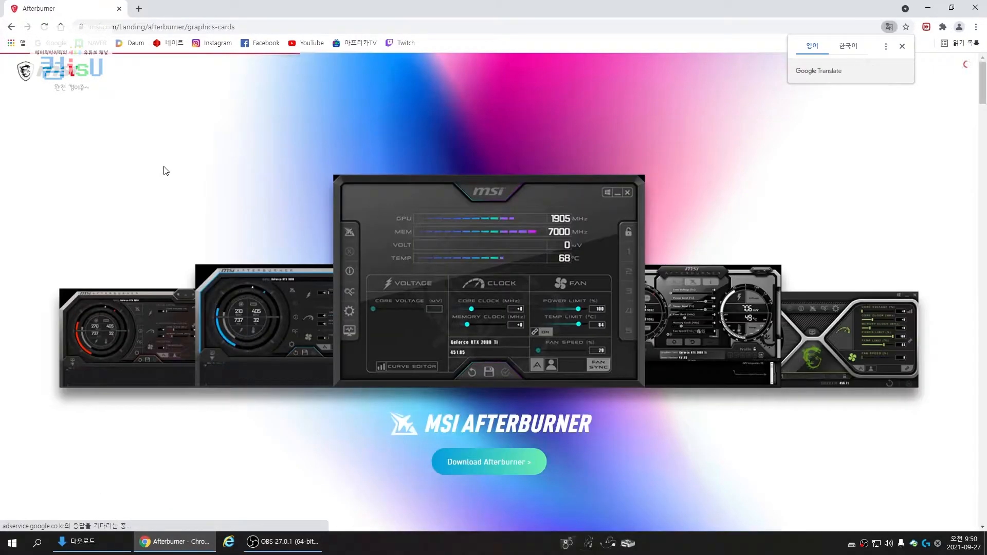
{"action": "left_click", "coordinate": [493, 461]}
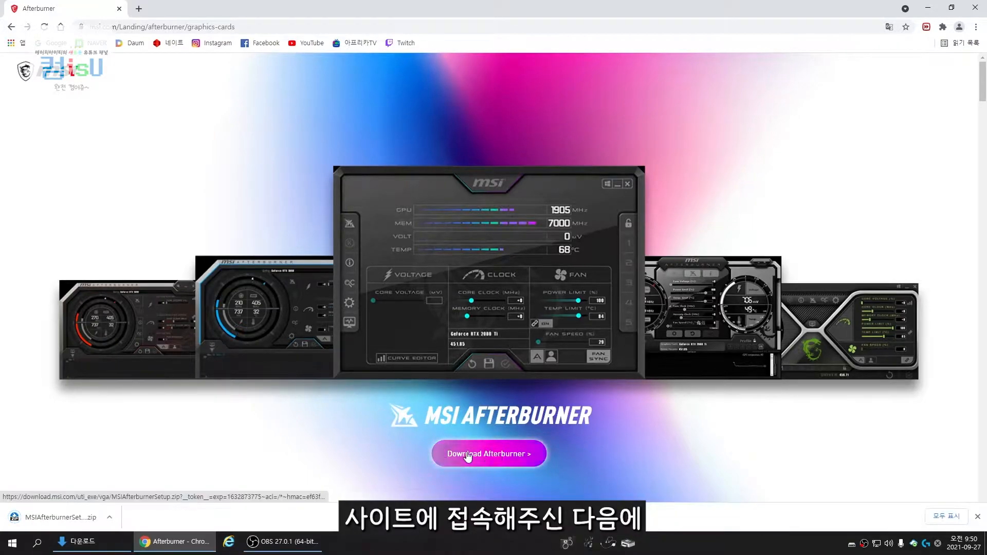
Locate the downloaded MSIAfterburnerSetup archive in its folder and extract it into an MSIAfterburnerSetup subfolder
{"action": "left_click", "coordinate": [109, 517]}
{"action": "left_click", "coordinate": [128, 495]}
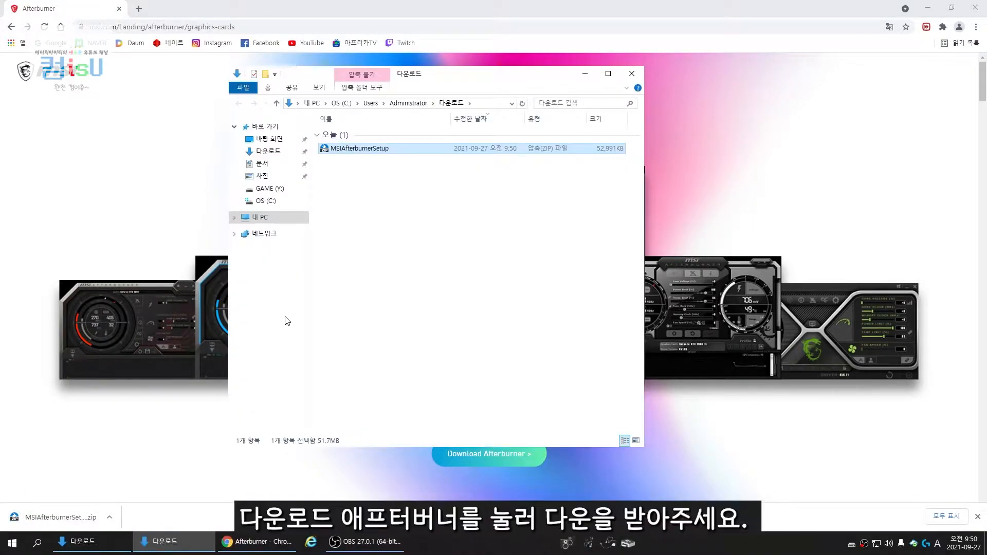
{"action": "right_click", "coordinate": [374, 151]}
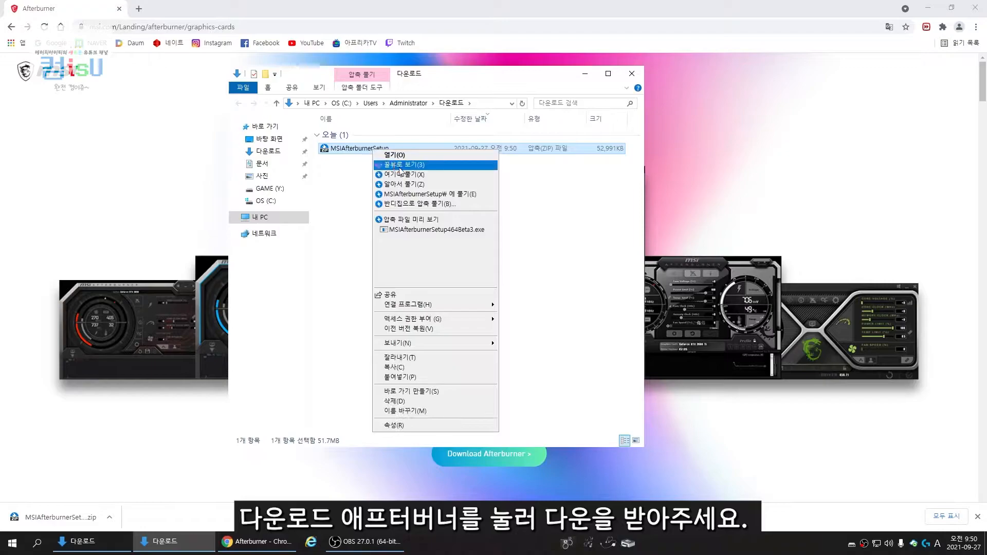
{"action": "left_click", "coordinate": [407, 194]}
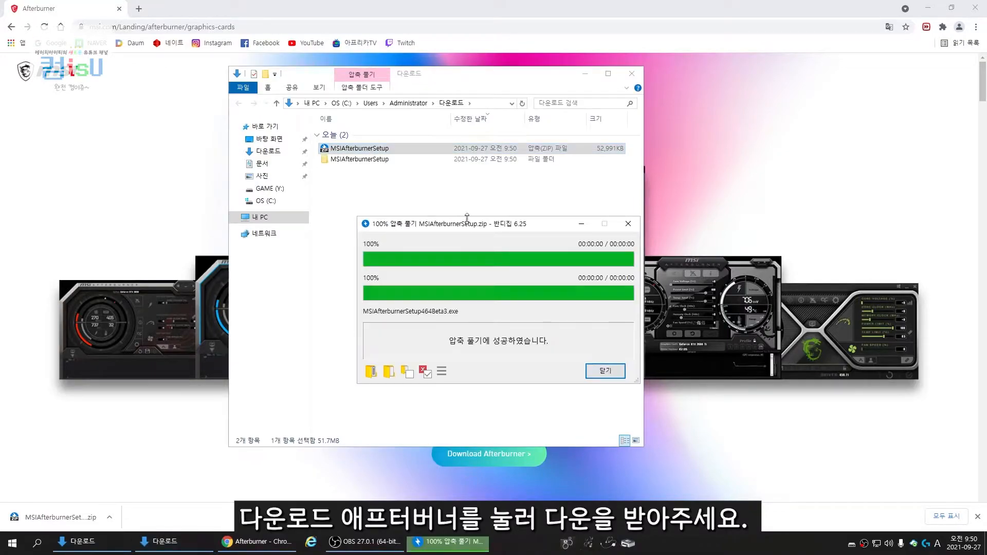
{"action": "left_click", "coordinate": [602, 370]}
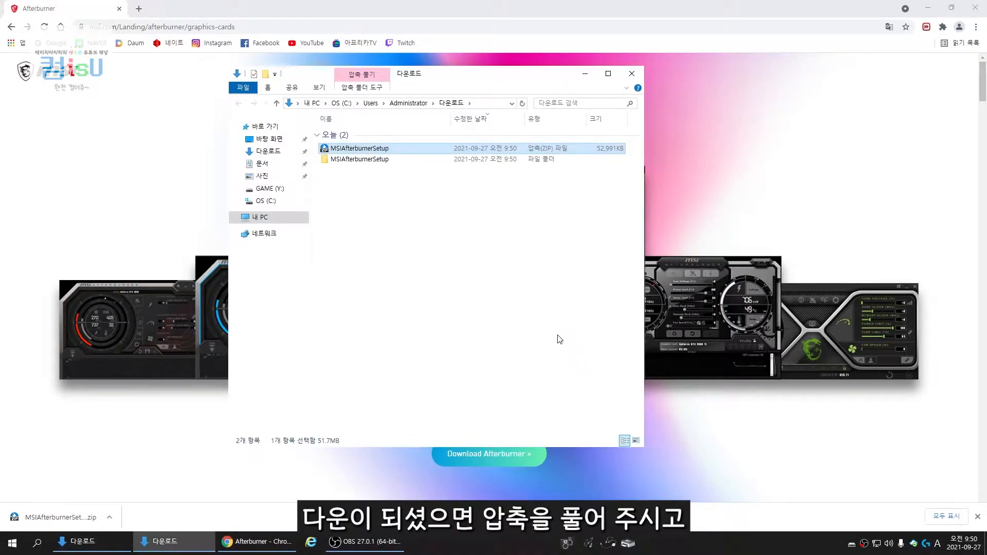
Run MSIAfterburnerSetup464Beta3 from the extracted MSIAfterburnerSetup folder and accept Korean as the installer language
{"action": "double_click", "coordinate": [386, 160]}
{"action": "double_click", "coordinate": [380, 134]}
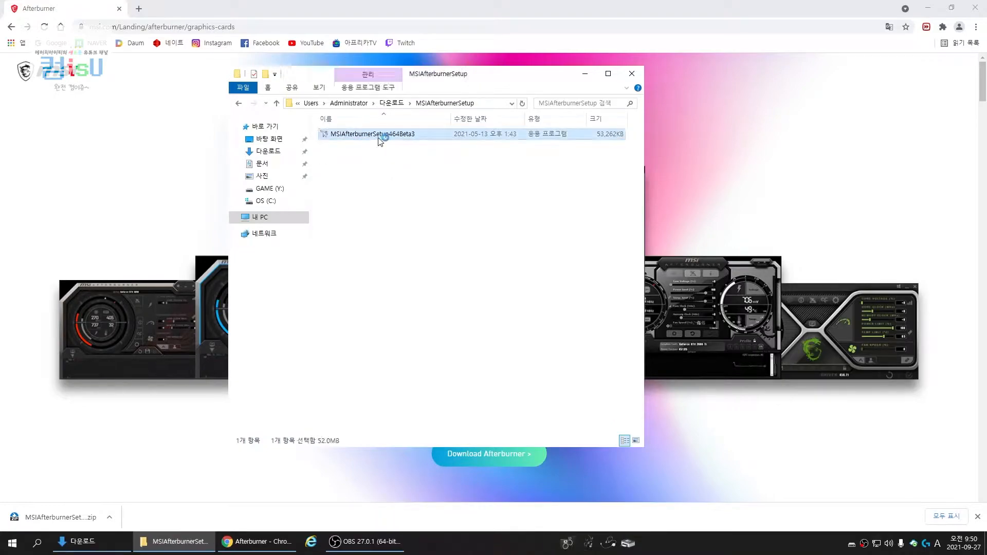
{"action": "left_click", "coordinate": [495, 295]}
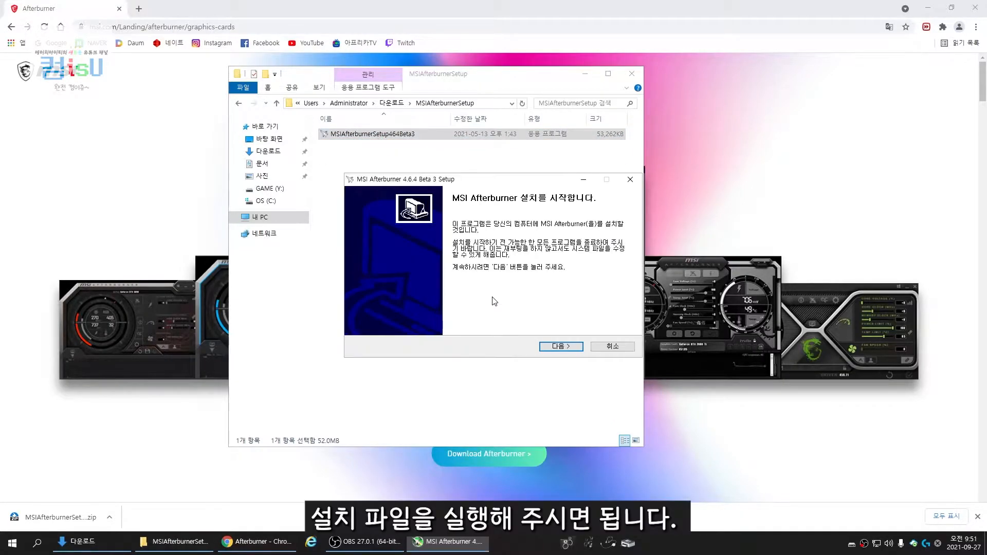
Accept the license and install MSI Afterburner with RivaTuner Statistics Server included, keeping the default components, location and start menu folder
{"action": "left_click", "coordinate": [554, 343]}
{"action": "left_click", "coordinate": [422, 318]}
{"action": "left_click", "coordinate": [566, 348]}
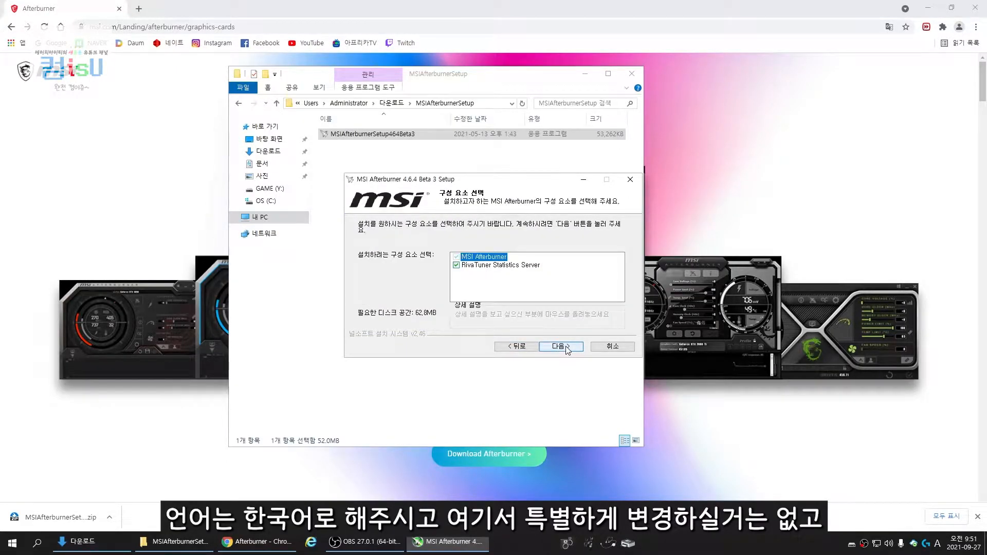
{"action": "left_click", "coordinate": [565, 348]}
{"action": "left_click", "coordinate": [566, 347]}
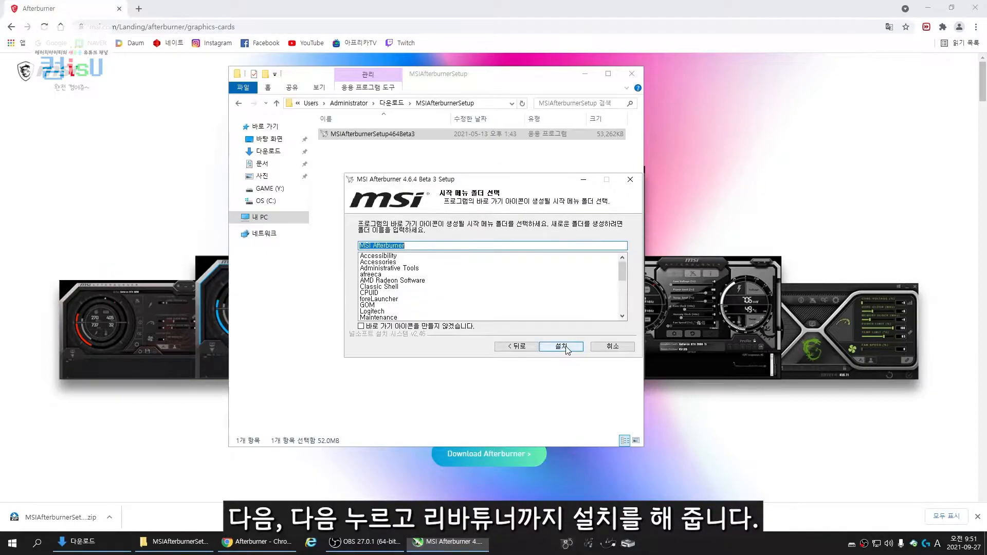
{"action": "left_click", "coordinate": [566, 348]}
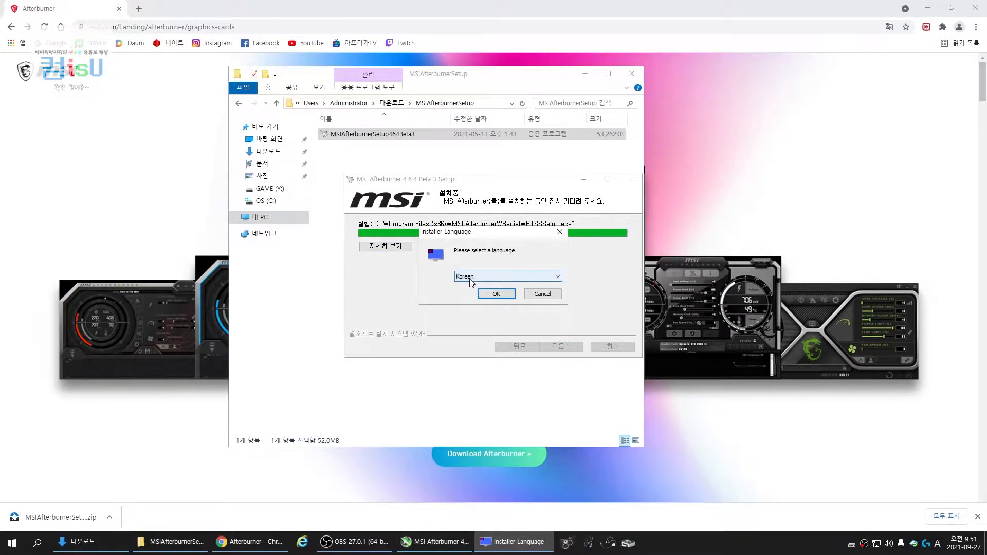
Install RivaTuner Statistics Server in Korean, accepting the license and keeping the default installation folder
{"action": "left_click", "coordinate": [497, 295]}
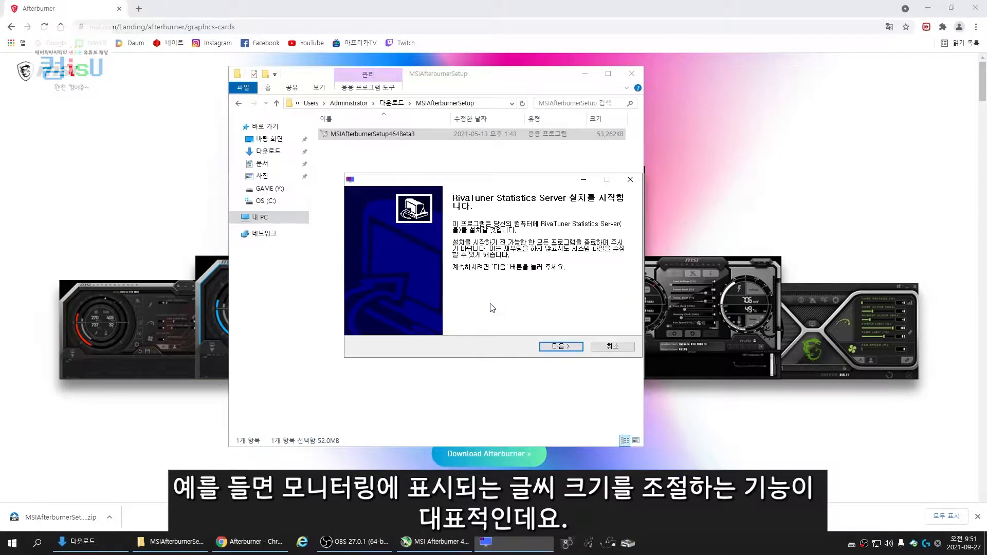
{"action": "left_click", "coordinate": [554, 348]}
{"action": "left_click", "coordinate": [463, 326]}
{"action": "left_click", "coordinate": [556, 348]}
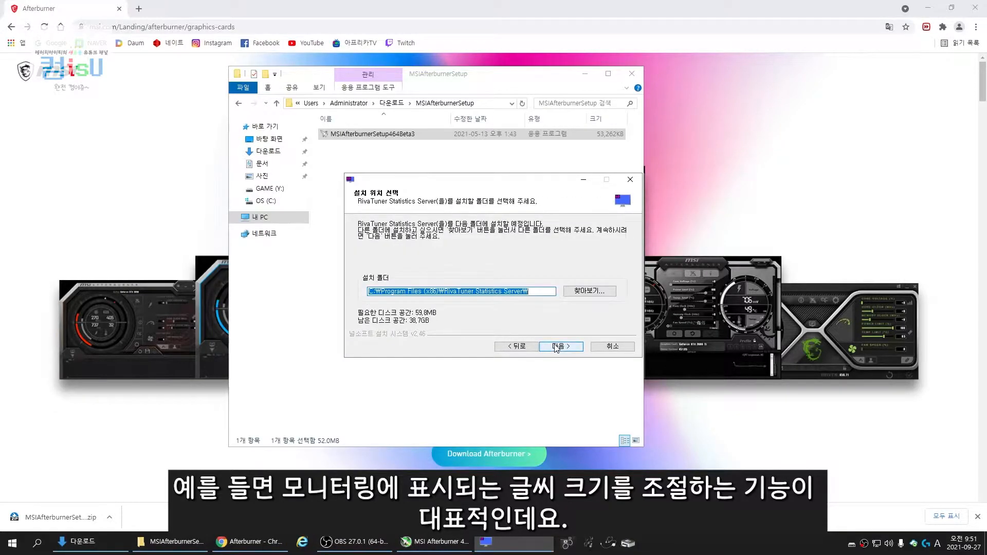
{"action": "left_click", "coordinate": [557, 348]}
{"action": "left_click", "coordinate": [558, 347]}
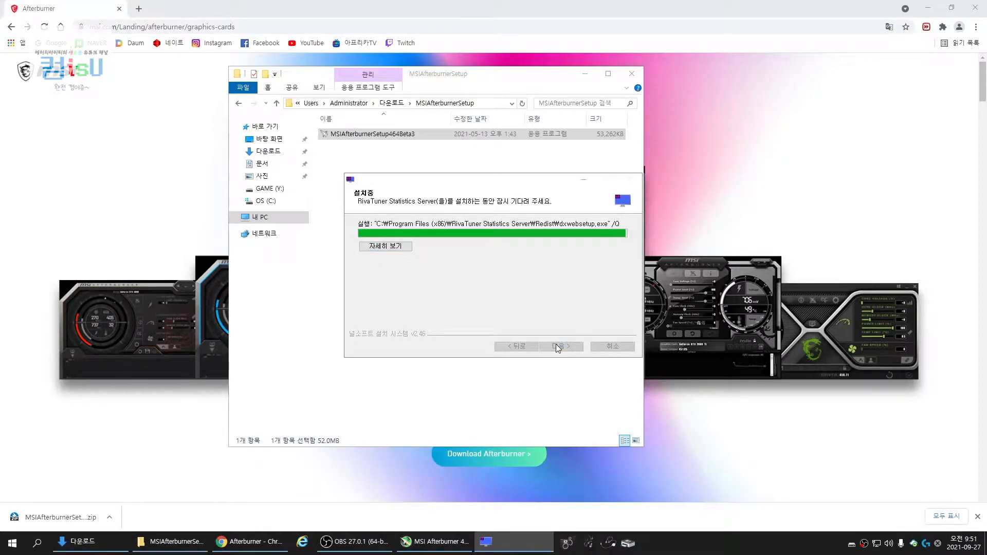
Finish the RivaTuner and MSI Afterburner setups without viewing the Readme, and launch MSI Afterburner
{"action": "left_click", "coordinate": [511, 261]}
{"action": "left_click", "coordinate": [558, 347]}
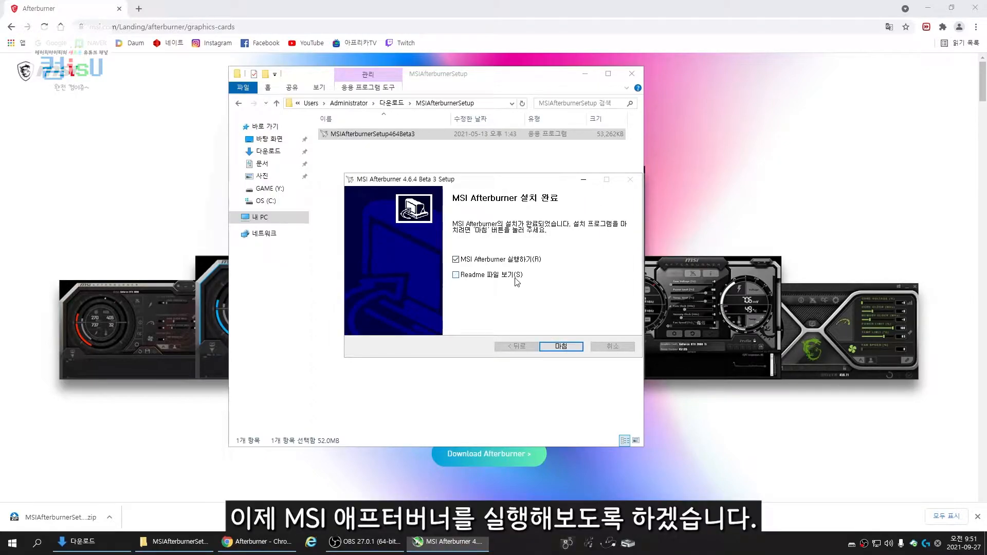
{"action": "left_click", "coordinate": [560, 347]}
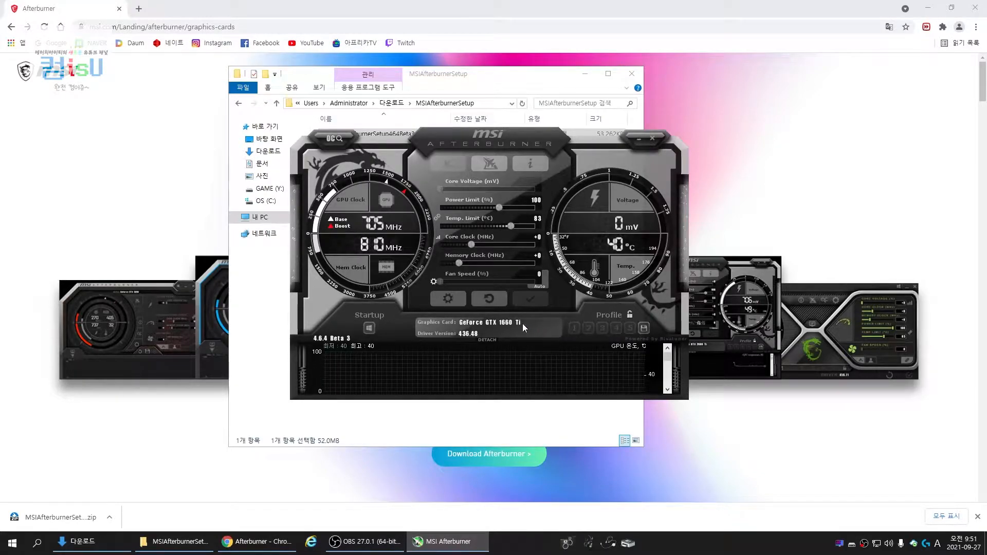
In the Afterburner settings, set the user interface skin to "MSI Cyborg Afterburner skin White by Drerex Design"
{"action": "left_click", "coordinate": [459, 299]}
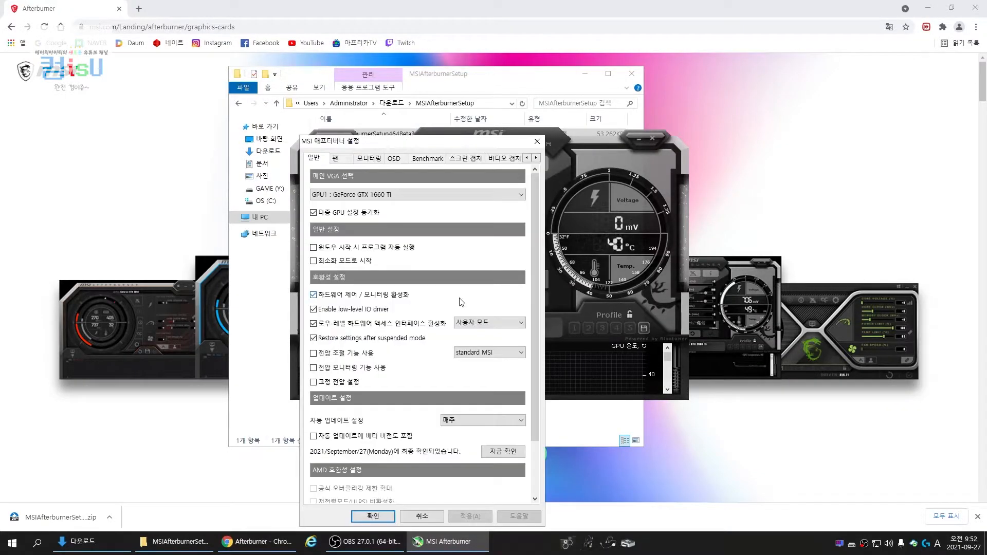
{"action": "left_click", "coordinate": [536, 158]}
{"action": "left_click", "coordinate": [536, 158]}
{"action": "left_click", "coordinate": [536, 157]}
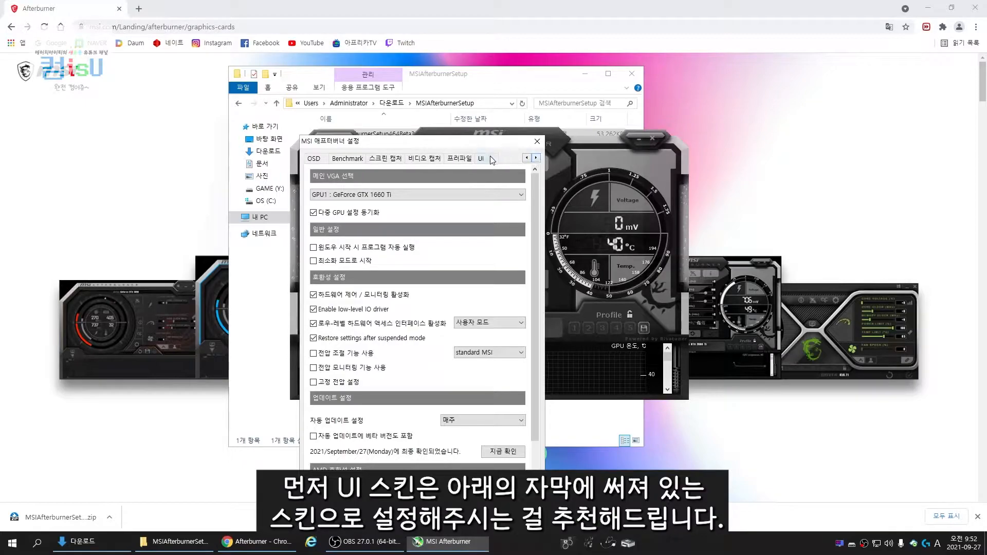
{"action": "left_click", "coordinate": [481, 158]}
{"action": "left_click", "coordinate": [413, 335]}
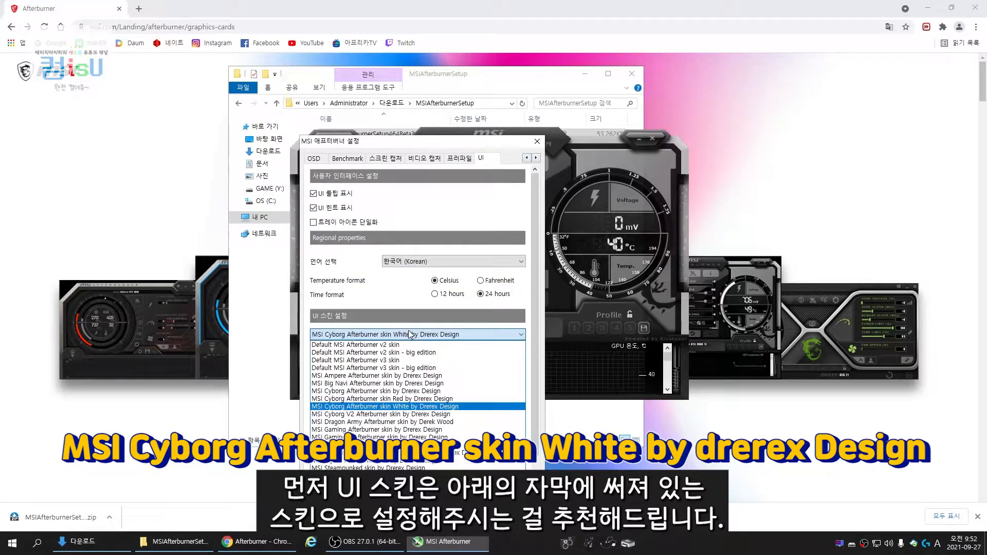
{"action": "left_click", "coordinate": [413, 407]}
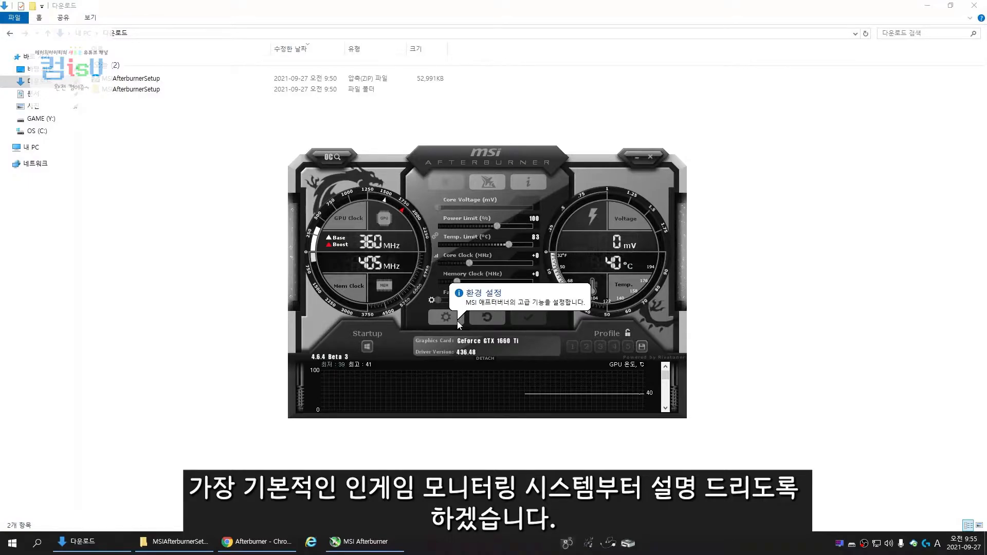
In the monitoring settings, show GPU 온도 in the on-screen display, override its group name with "1660 Ti Tem", and apply
{"action": "left_click", "coordinate": [445, 317]}
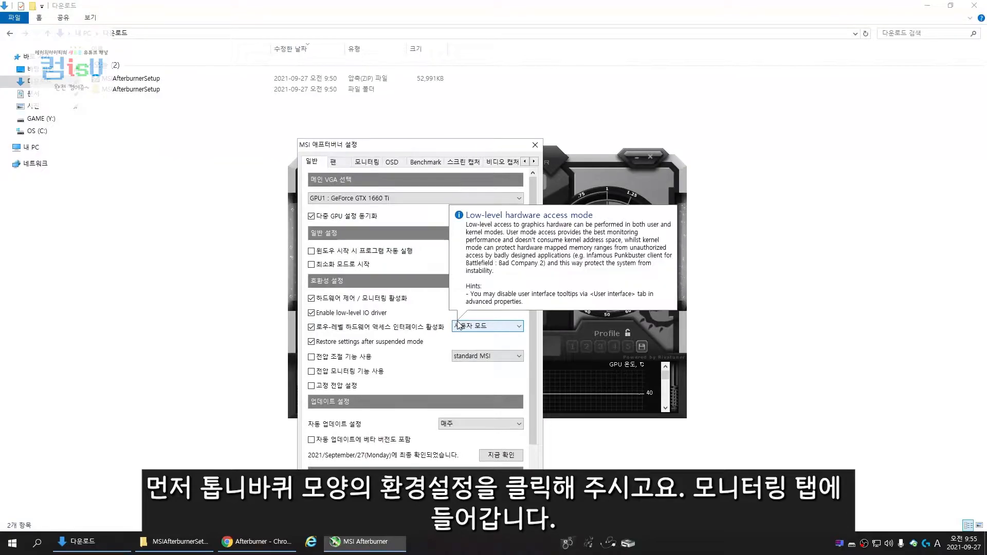
{"action": "left_click", "coordinate": [375, 164]}
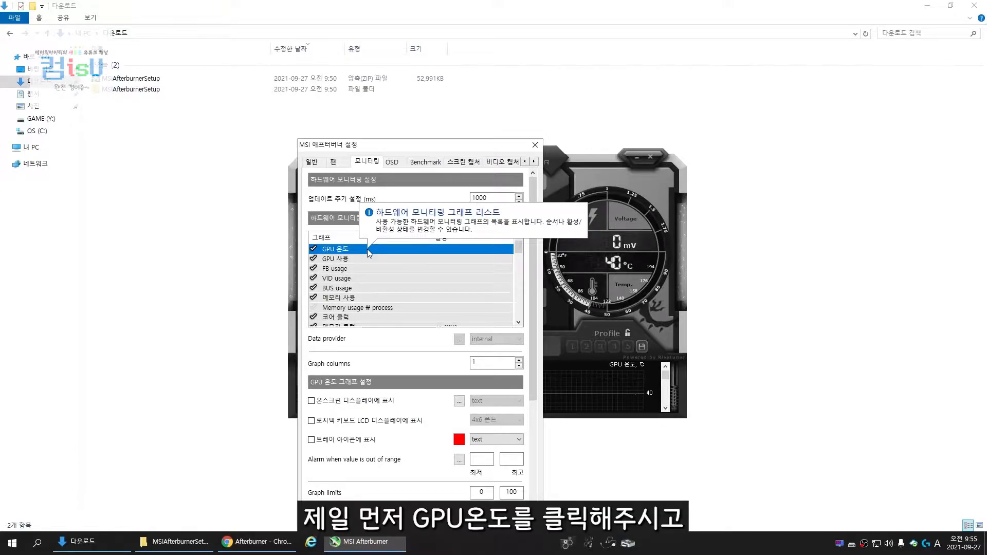
{"action": "left_click", "coordinate": [312, 401]}
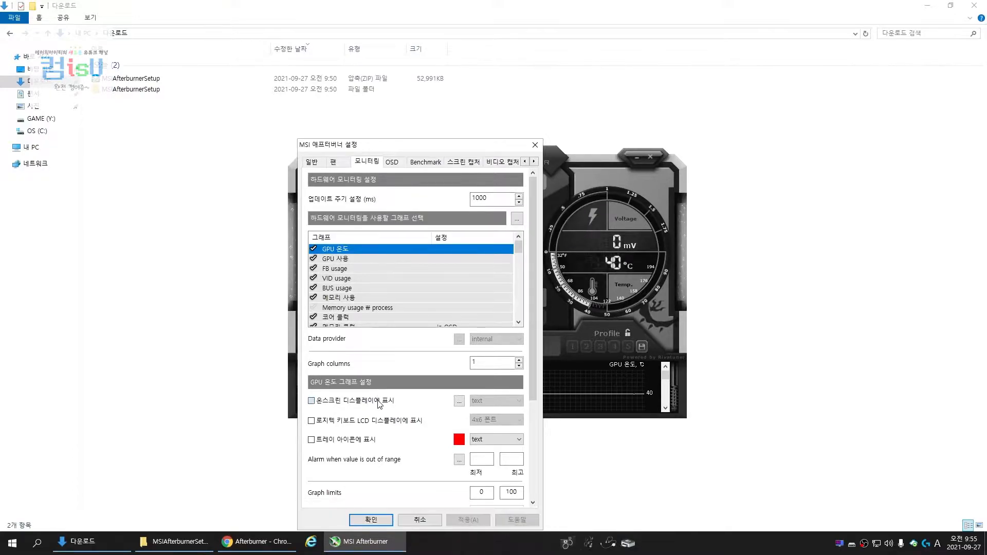
{"action": "left_click_drag", "start_coordinate": [532, 389], "coordinate": [537, 425]}
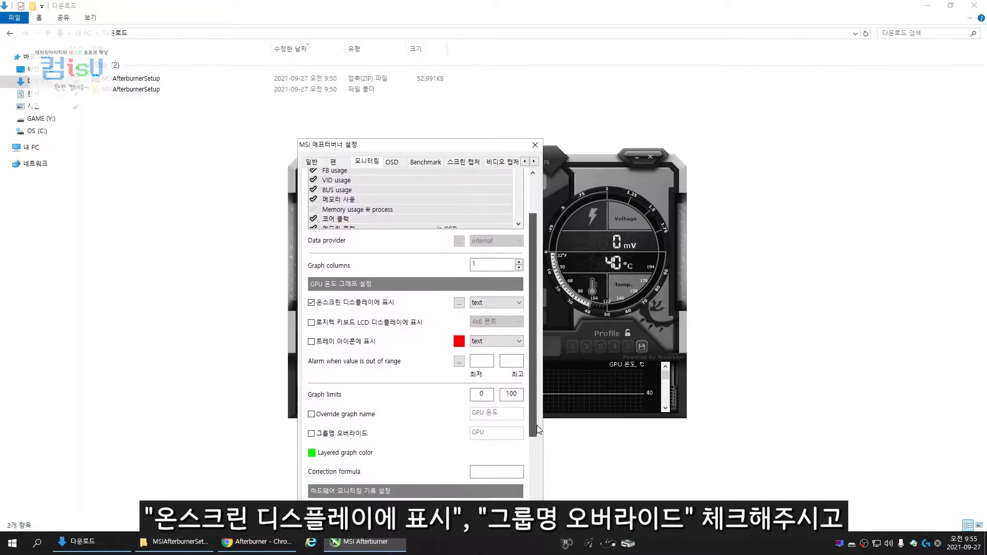
{"action": "left_click", "coordinate": [357, 435]}
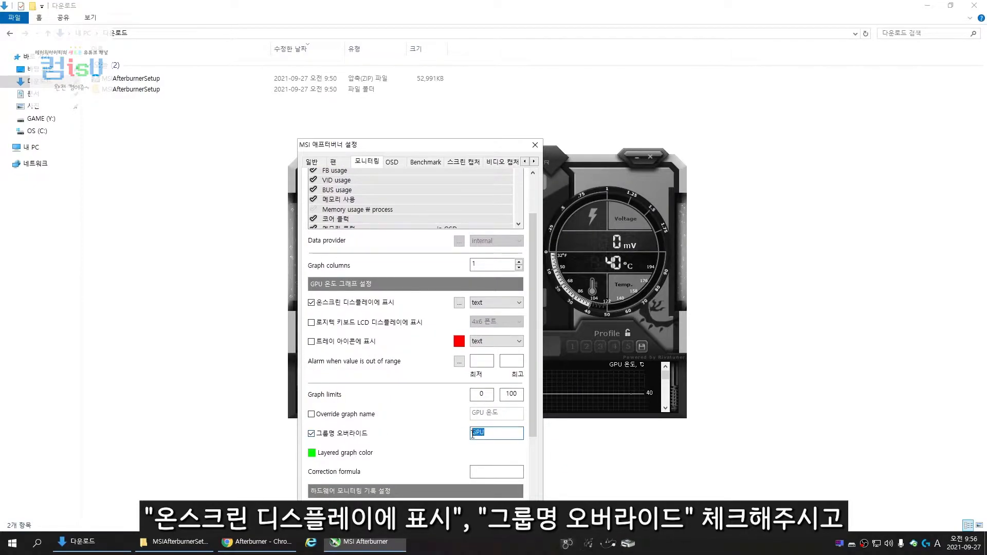
{"action": "type", "text": "1660 Ti Tem"}
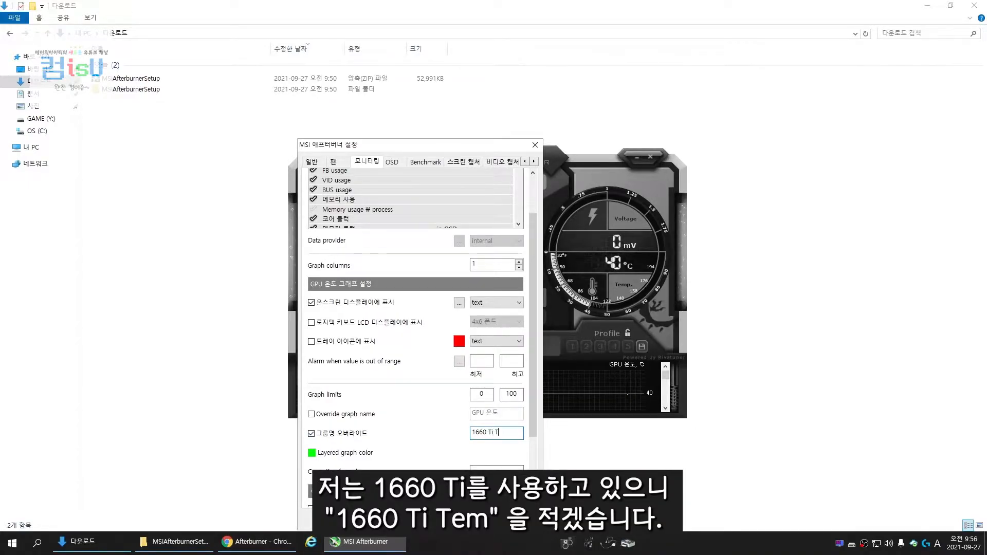
{"action": "right_click", "coordinate": [501, 435]}
{"action": "left_click", "coordinate": [515, 363]}
{"action": "key", "text": "ctrl+c"}
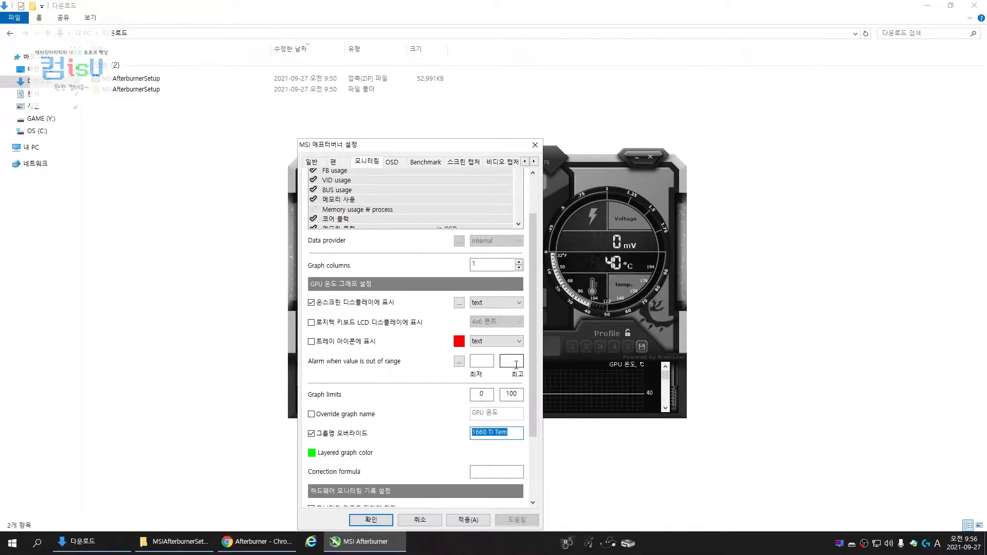
{"action": "left_click", "coordinate": [471, 520]}
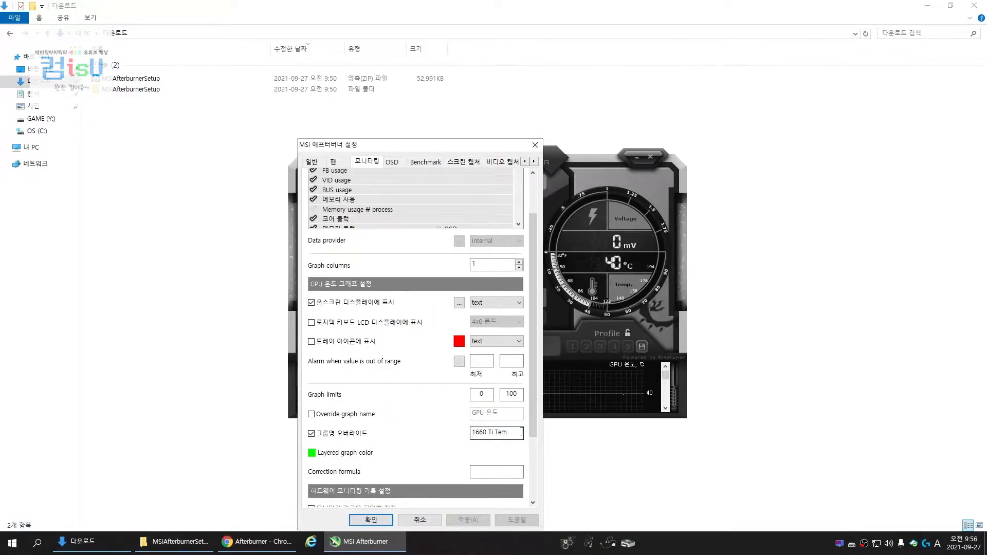
Show GPU 사용 in the on-screen display, override its group name with "1660 Ti Use", and apply
{"action": "left_click_drag", "start_coordinate": [533, 422], "coordinate": [533, 383]}
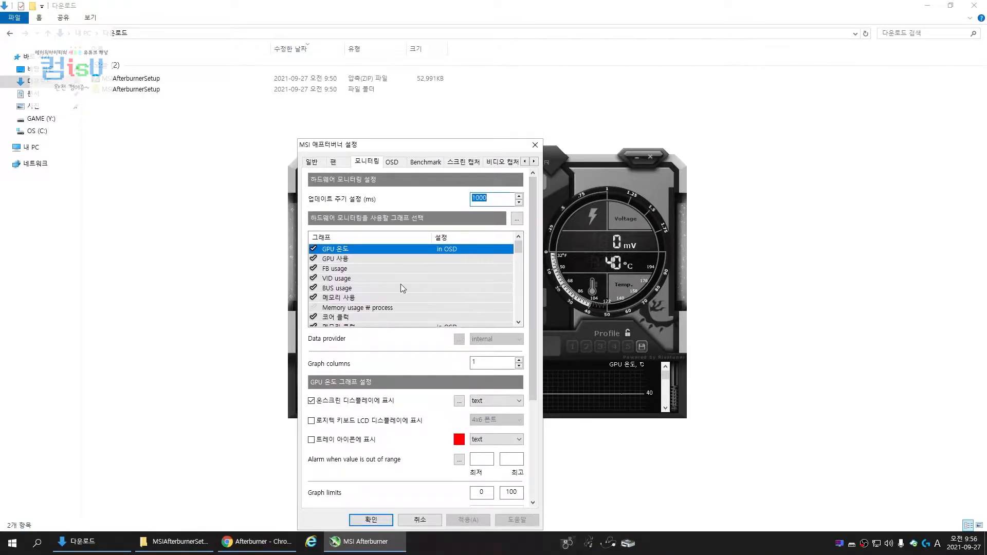
{"action": "left_click", "coordinate": [340, 259]}
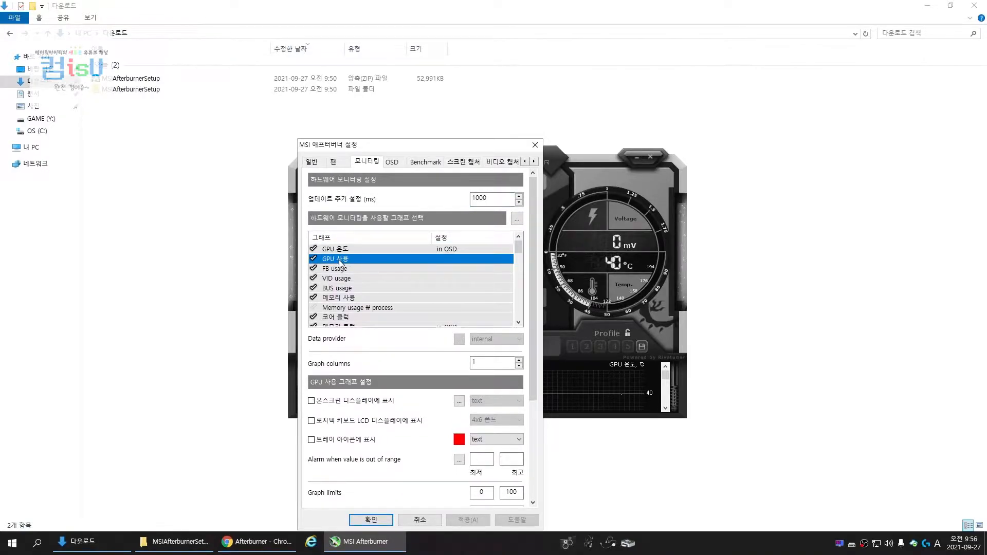
{"action": "left_click", "coordinate": [386, 403]}
{"action": "left_click_drag", "start_coordinate": [534, 390], "coordinate": [537, 427]}
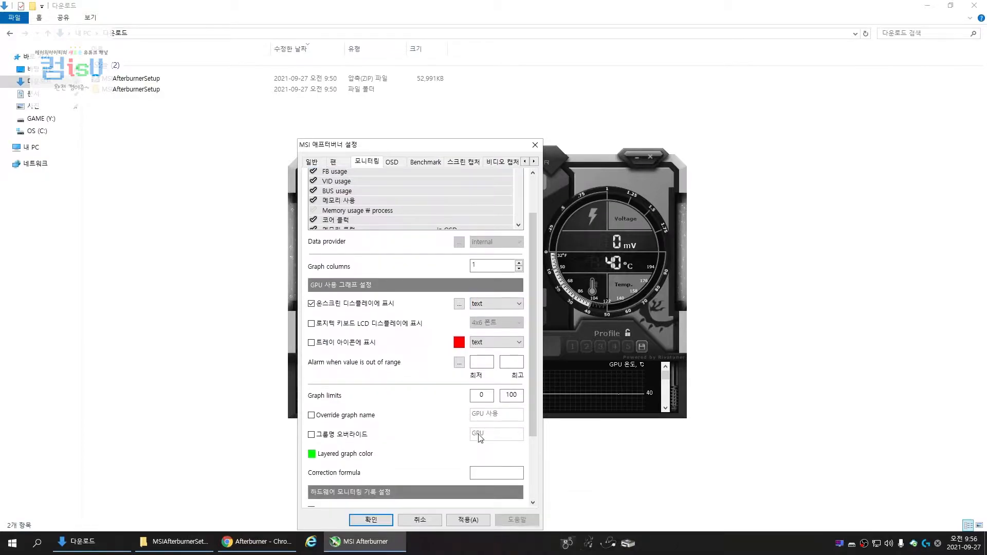
{"action": "left_click", "coordinate": [362, 440]}
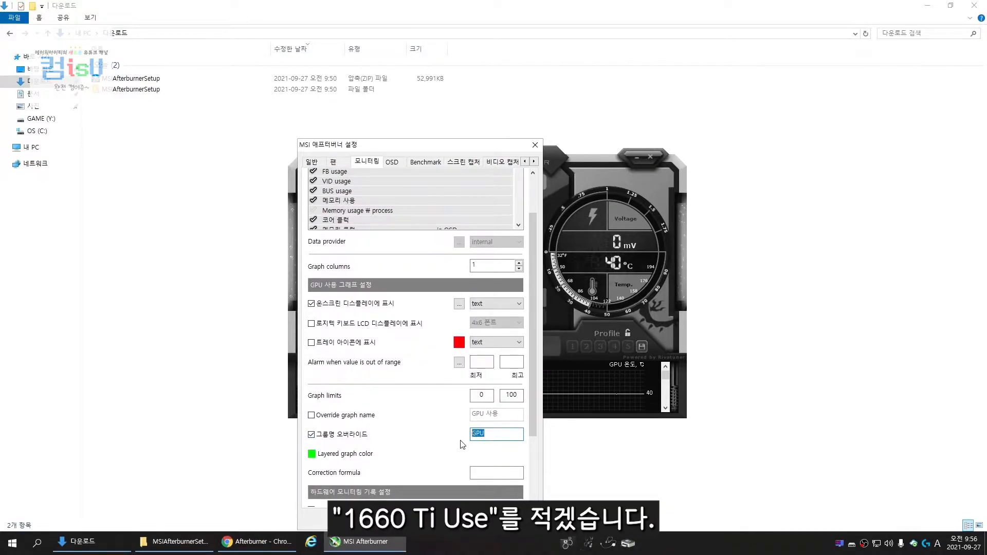
{"action": "type", "text": "1660 Ti Tem"}
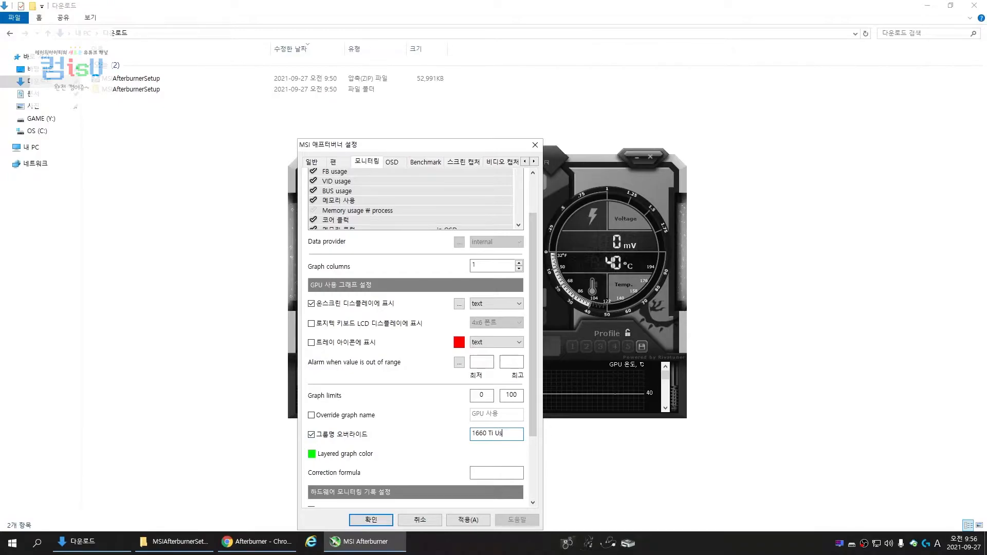
{"action": "left_click", "coordinate": [469, 520]}
{"action": "left_click_drag", "start_coordinate": [531, 423], "coordinate": [532, 379]}
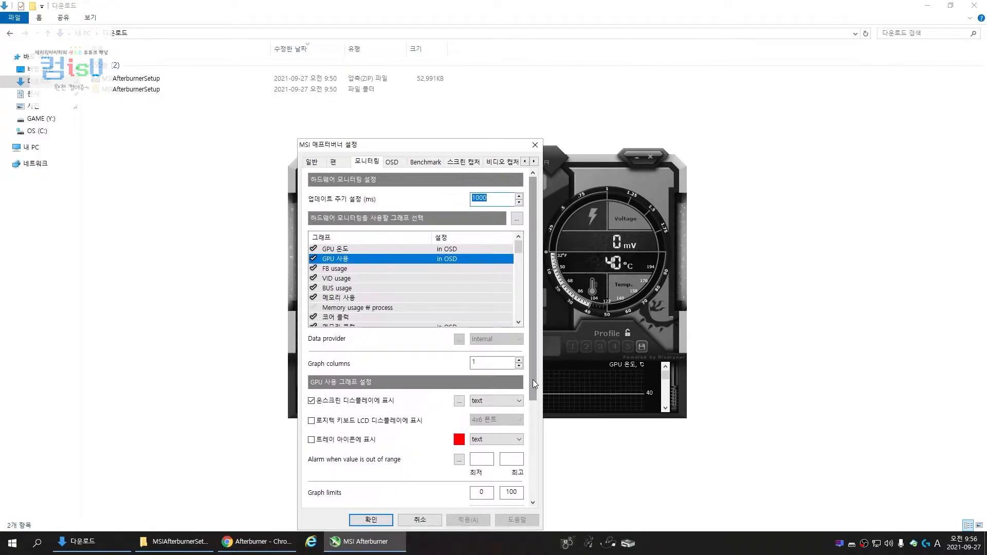
Select the 코어 클럭 graph shown in the on-screen display and override its group name with "1660 Ti Core clock"
{"action": "left_click", "coordinate": [346, 316]}
{"action": "scroll", "coordinate": [436, 406], "scroll_direction": "down", "scroll_amount": 2}
{"action": "double_click", "coordinate": [476, 408]}
{"action": "type", "text": "1660 Ti C"}
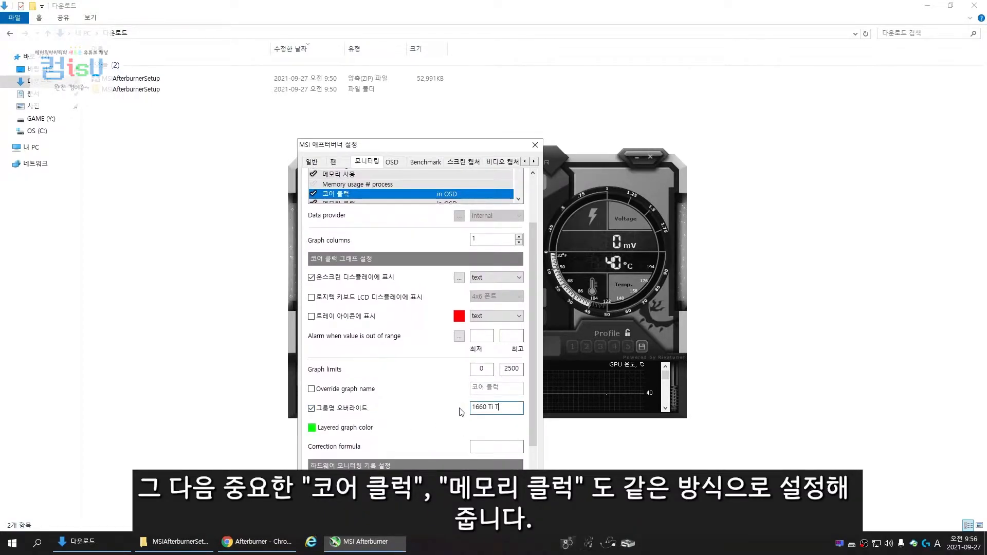
{"action": "type", "text": "ore clock"}
Show the 메모리 클럭 graph in the on-screen display and override its group name with "Memory clock"
{"action": "left_click_drag", "start_coordinate": [532, 302], "coordinate": [531, 273]}
{"action": "left_click_drag", "start_coordinate": [518, 206], "coordinate": [519, 215]}
{"action": "left_click", "coordinate": [471, 227]}
{"action": "left_click_drag", "start_coordinate": [521, 487], "coordinate": [464, 493]}
{"action": "key", "text": "ctrl+v"}
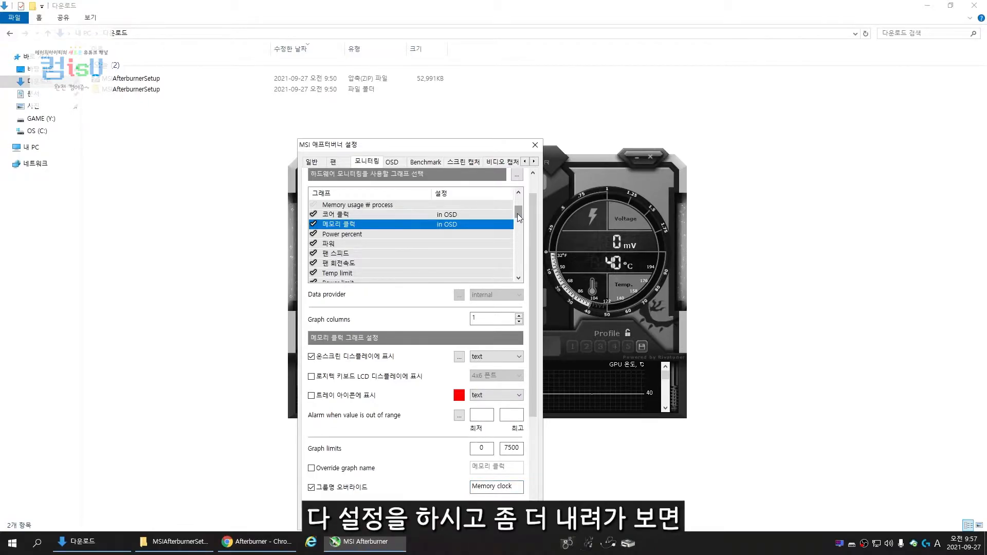
Show CPU temperature in the on-screen display and override its group name with "9400F Tem"
{"action": "left_click_drag", "start_coordinate": [518, 213], "coordinate": [520, 235]}
{"action": "left_click", "coordinate": [405, 235]}
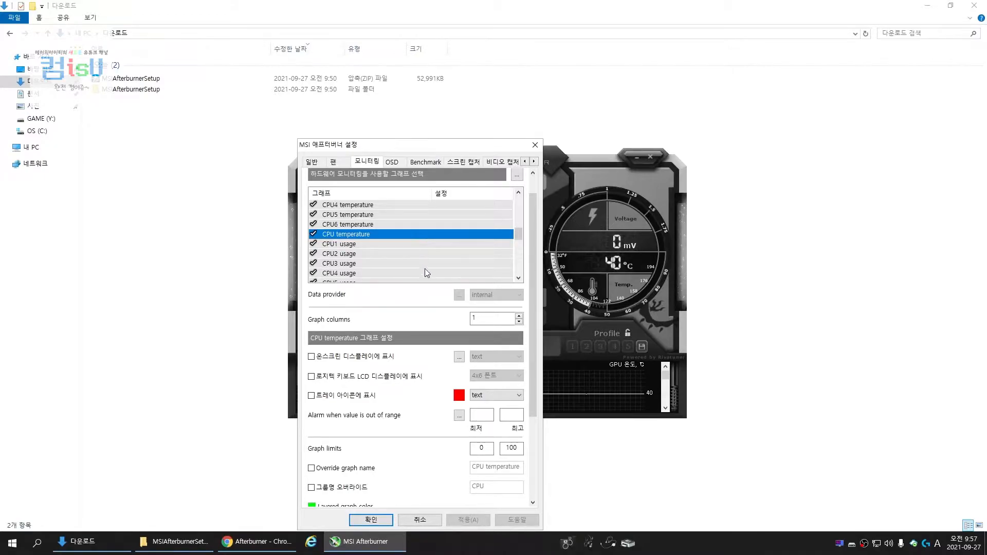
{"action": "left_click", "coordinate": [390, 358]}
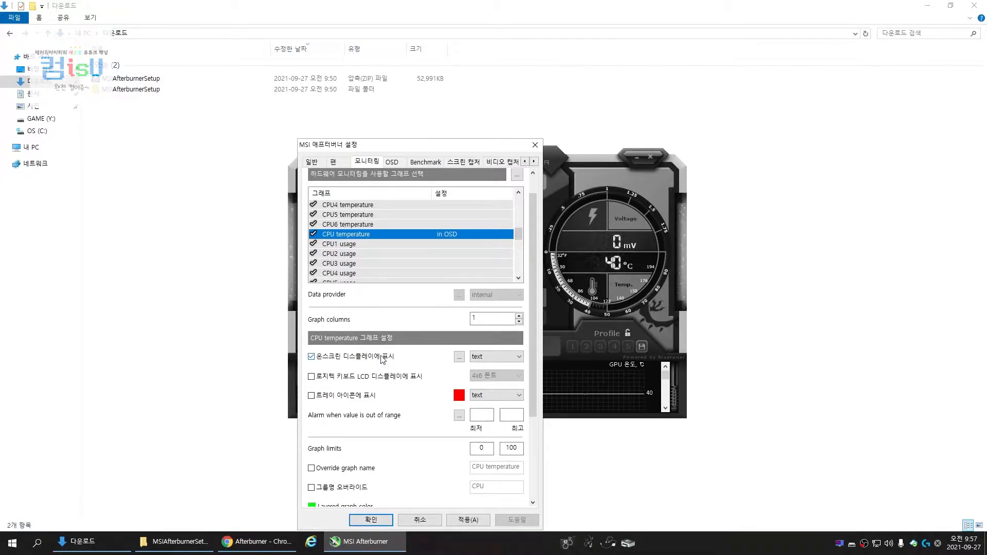
{"action": "left_click", "coordinate": [364, 485]}
{"action": "left_click", "coordinate": [483, 488]}
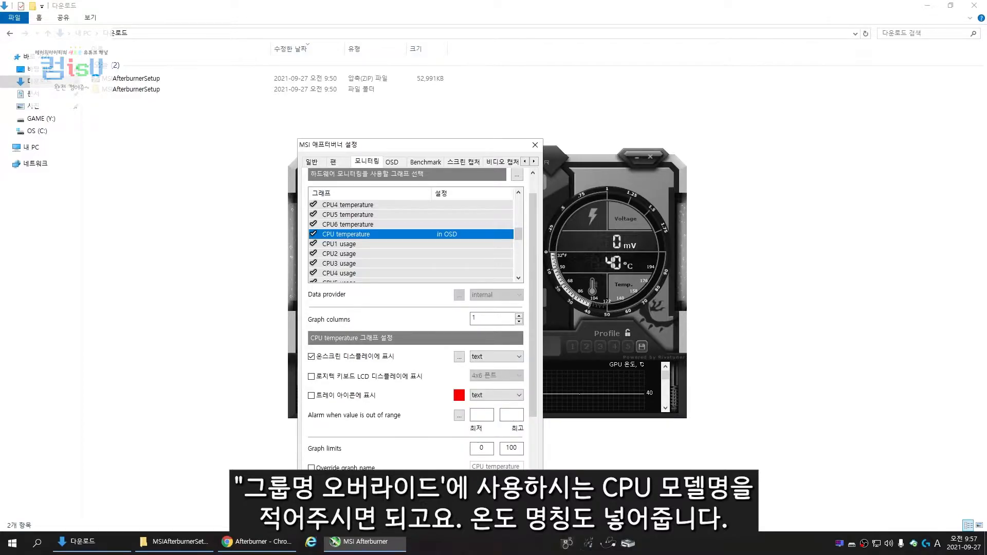
Show CPU usage in the on-screen display, override its group name with "9400F", and apply the settings
{"action": "scroll", "coordinate": [519, 231], "scroll_direction": "down", "scroll_amount": 3}
{"action": "left_click_drag", "start_coordinate": [522, 239], "coordinate": [521, 242]}
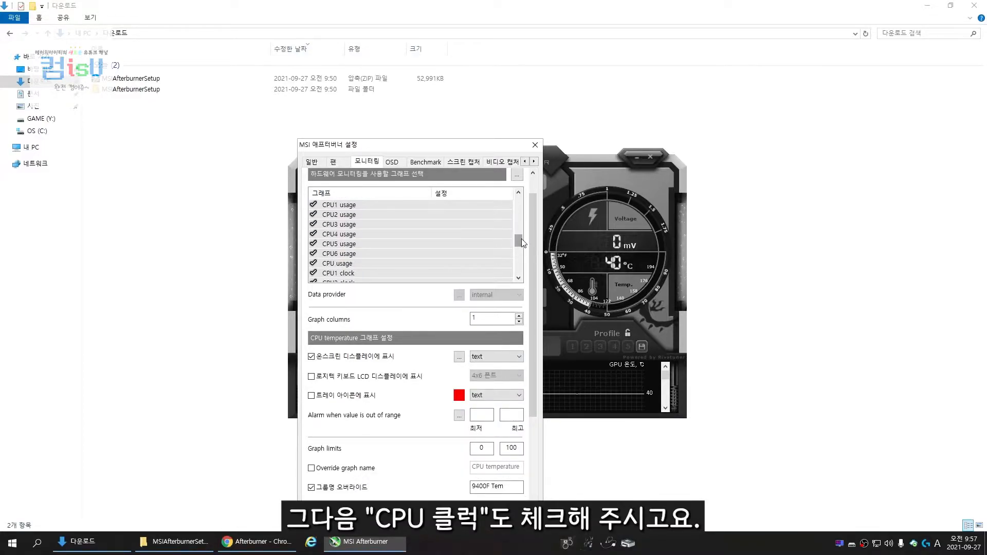
{"action": "left_click", "coordinate": [375, 264]}
{"action": "left_click", "coordinate": [362, 488]}
{"action": "type", "text": "9400F"}
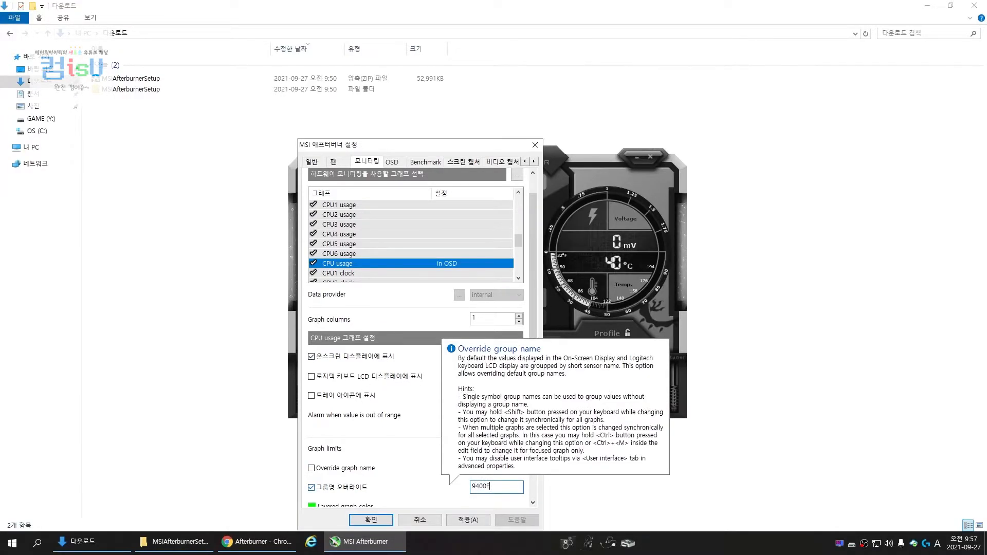
{"action": "left_click", "coordinate": [465, 520]}
Show RAM usage in the on-screen display, override its group name with "RAM", and apply the settings
{"action": "left_click_drag", "start_coordinate": [518, 241], "coordinate": [498, 259]}
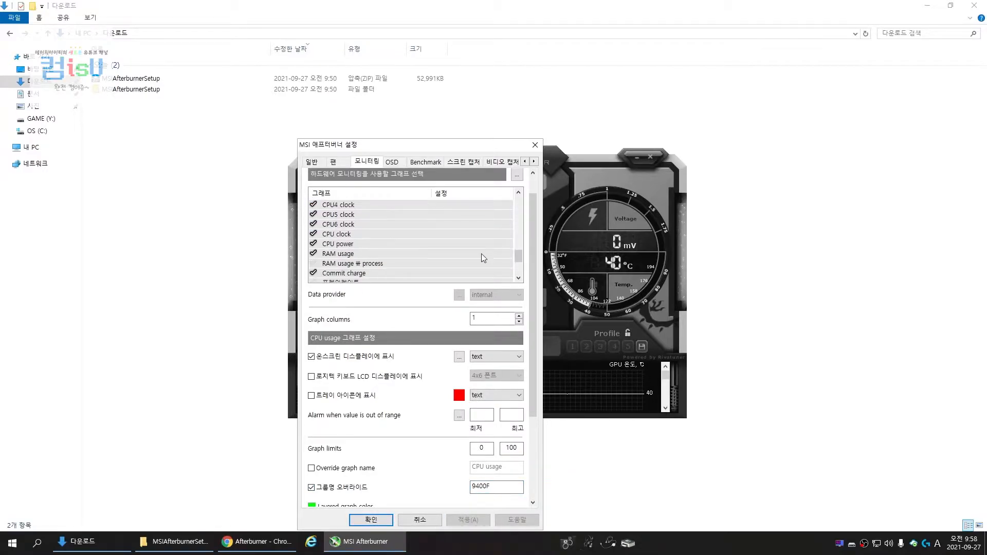
{"action": "left_click", "coordinate": [461, 255]}
{"action": "left_click", "coordinate": [390, 358]}
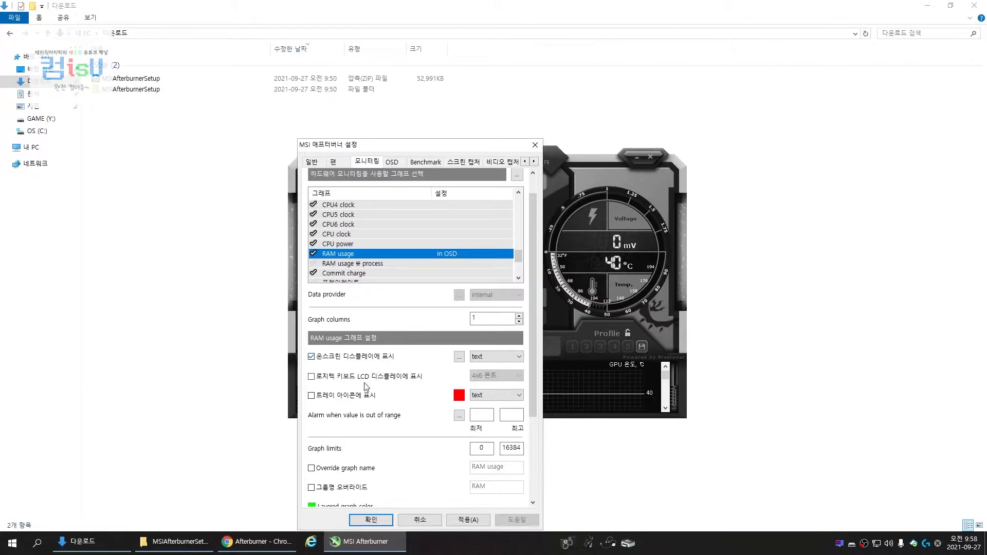
{"action": "left_click", "coordinate": [355, 489]}
{"action": "left_click", "coordinate": [467, 521]}
Enable the 프레임레이트, Framerate Min, Framerate Avg, Framerate Max and Framerate 1% Low graphs for monitoring
{"action": "left_click_drag", "start_coordinate": [518, 263], "coordinate": [519, 273]}
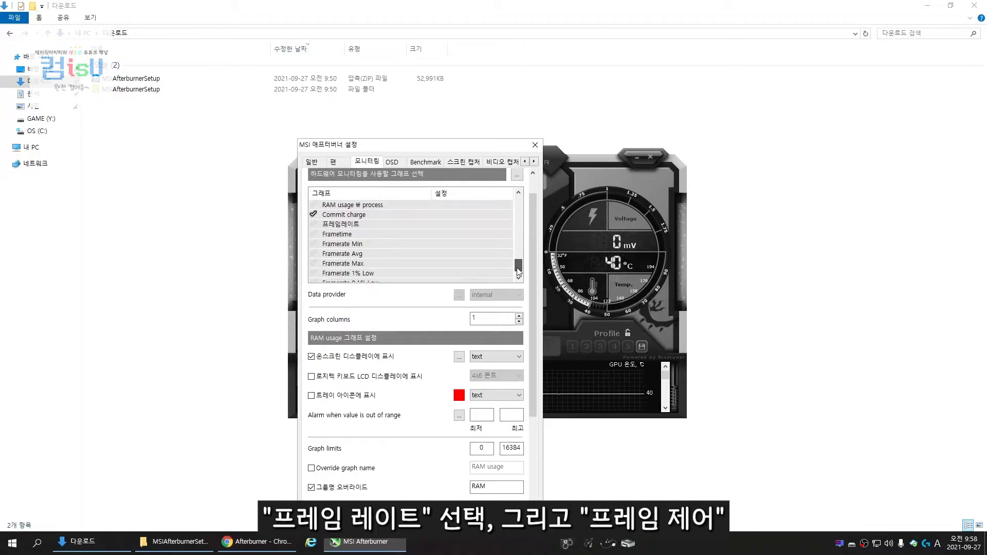
{"action": "left_click", "coordinate": [348, 227]}
{"action": "left_click", "coordinate": [313, 225]}
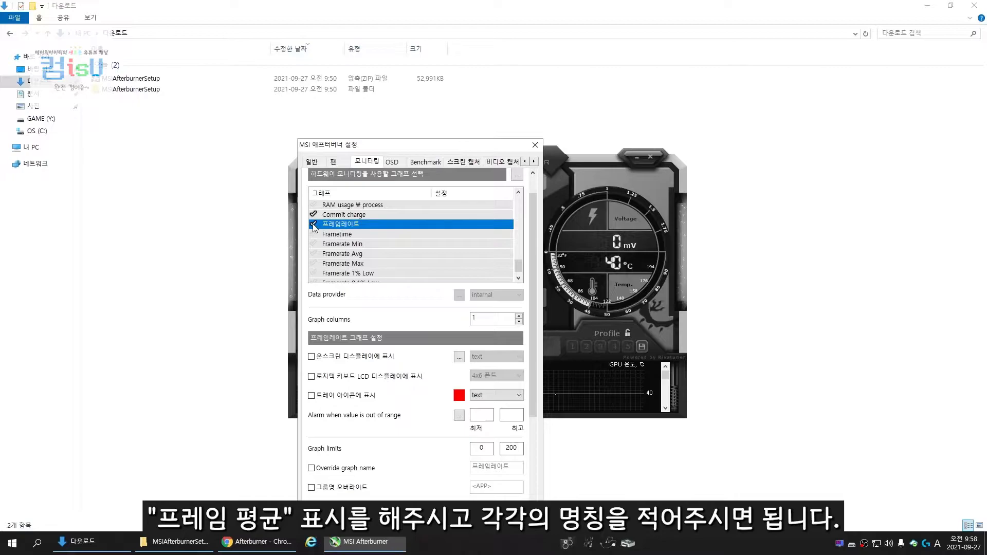
{"action": "left_click", "coordinate": [314, 244]}
{"action": "left_click", "coordinate": [313, 253]}
{"action": "left_click", "coordinate": [314, 263]}
{"action": "left_click", "coordinate": [314, 274]}
Show 프레임레이트 in the on-screen display and override its group name with "Frame"
{"action": "left_click", "coordinate": [366, 356]}
{"action": "left_click_drag", "start_coordinate": [535, 360], "coordinate": [531, 403]}
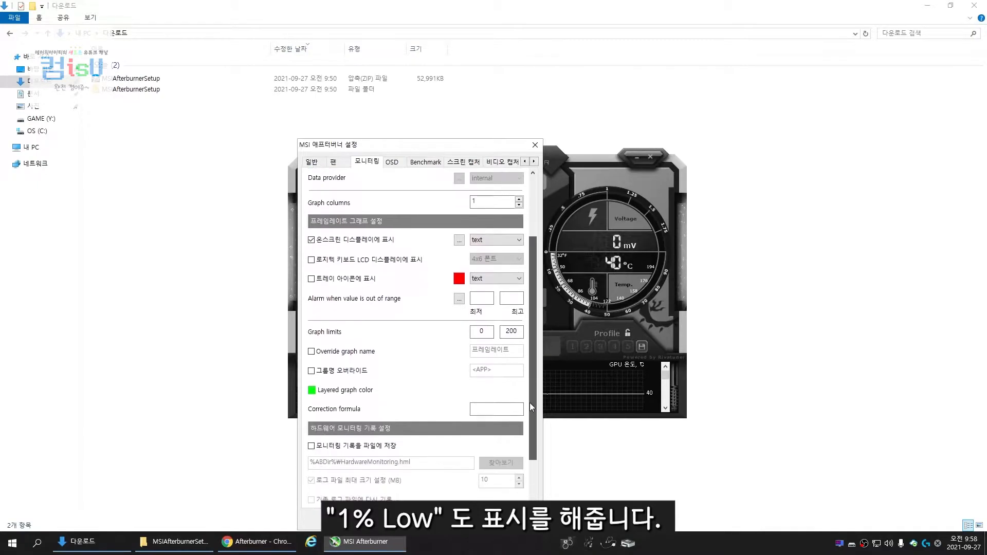
{"action": "left_click", "coordinate": [360, 370]}
{"action": "left_click_drag", "start_coordinate": [497, 371], "coordinate": [458, 373]}
{"action": "type", "text": "Fram"}
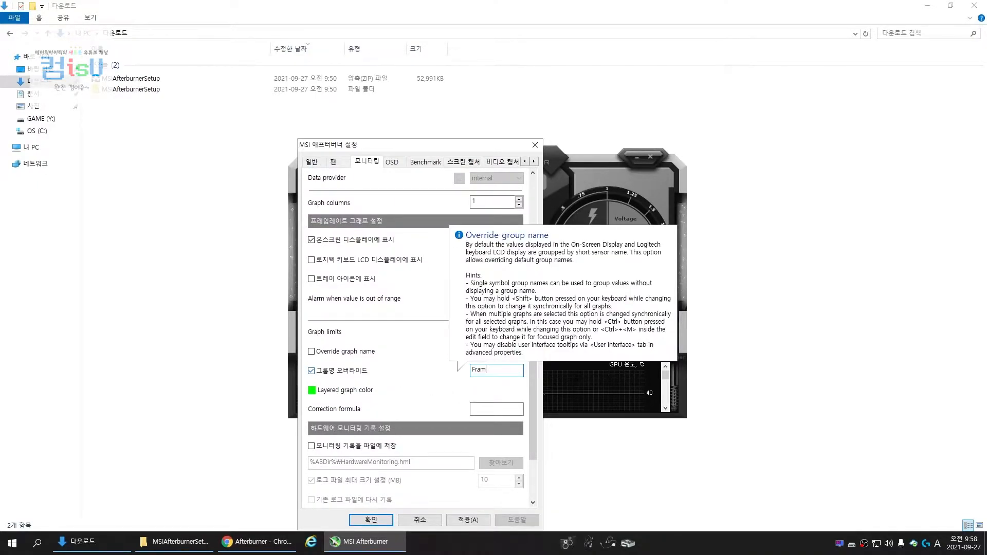
{"action": "type", "text": "e"}
Show Framerate Min in the on-screen display, override its group name with "FPS Min", and copy that name
{"action": "left_click_drag", "start_coordinate": [535, 379], "coordinate": [534, 337]}
{"action": "left_click", "coordinate": [375, 242]}
{"action": "left_click", "coordinate": [387, 358]}
{"action": "left_click", "coordinate": [370, 481]}
{"action": "type", "text": "FPS Min"}
{"action": "left_click_drag", "start_coordinate": [495, 485], "coordinate": [443, 485]}
{"action": "right_click", "coordinate": [484, 487]}
{"action": "left_click", "coordinate": [514, 405]}
Show Framerate Avg in the on-screen display, reuse the copied group name edited into an FPS average label, and apply
{"action": "left_click", "coordinate": [419, 252]}
{"action": "left_click", "coordinate": [369, 355]}
{"action": "left_click", "coordinate": [350, 483]}
{"action": "right_click", "coordinate": [482, 487]}
{"action": "left_click", "coordinate": [506, 416]}
{"action": "key", "text": "BackSpace"}
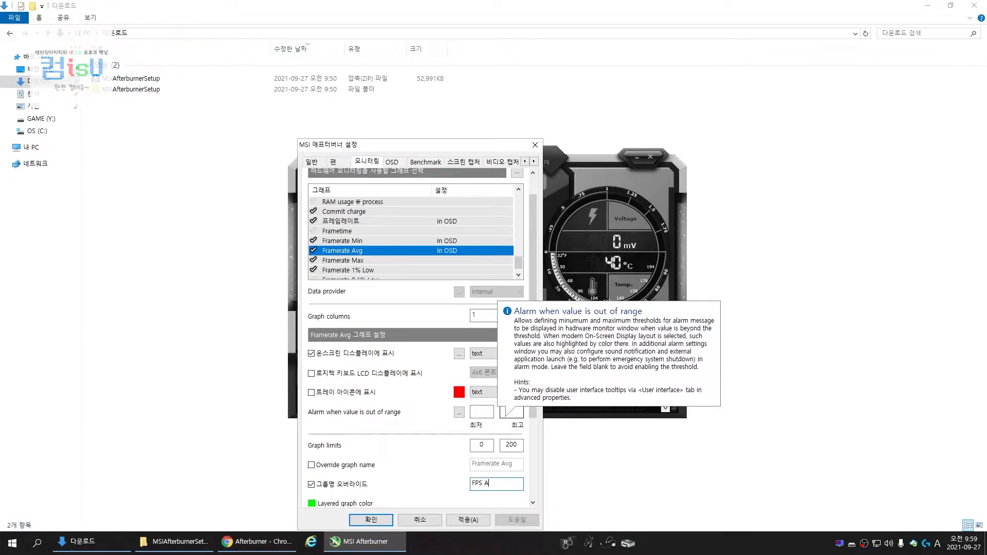
{"action": "left_click", "coordinate": [477, 521]}
Show Framerate Max in the on-screen display and override its group name with an FPS maximum label
{"action": "left_click", "coordinate": [448, 262]}
{"action": "left_click", "coordinate": [385, 355]}
{"action": "left_click", "coordinate": [364, 485]}
{"action": "left_click_drag", "start_coordinate": [497, 485], "coordinate": [432, 490]}
{"action": "type", "text": "FPS Max"}
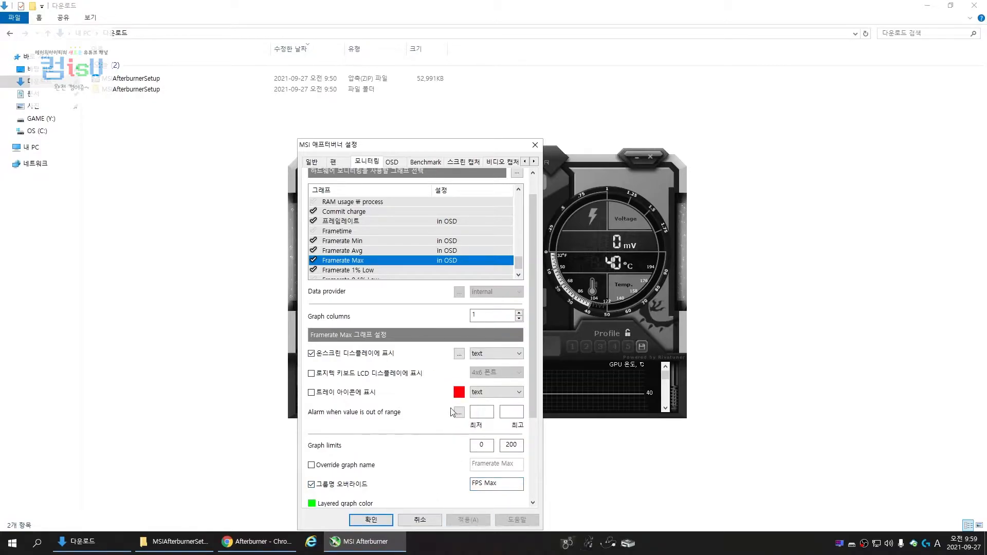
Show Framerate 1% Low in the on-screen display, override its group name with "FPS 1% Low", and apply
{"action": "left_click", "coordinate": [411, 270]}
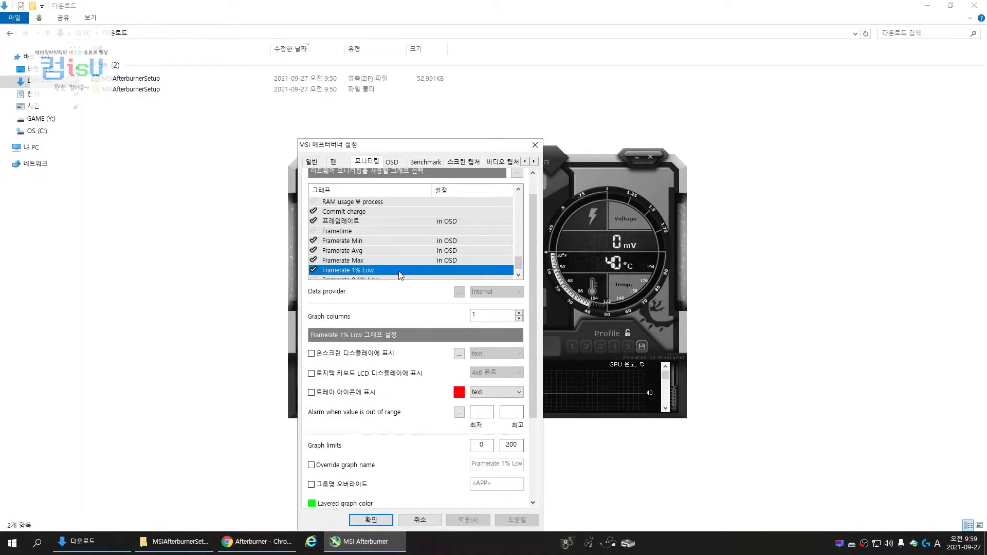
{"action": "left_click", "coordinate": [360, 484]}
{"action": "left_click_drag", "start_coordinate": [497, 485], "coordinate": [422, 488]}
{"action": "type", "text": "FPS 1% Low"}
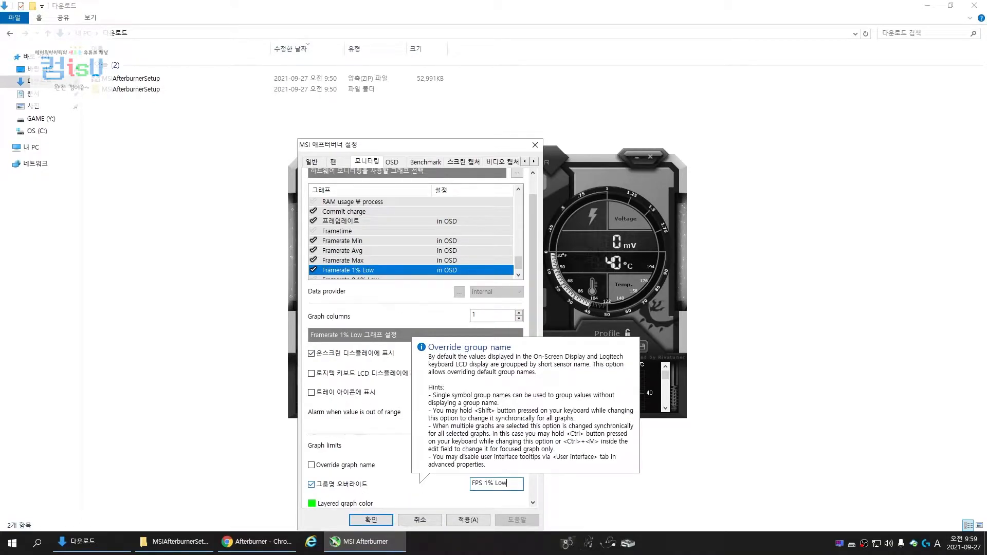
{"action": "left_click", "coordinate": [469, 521]}
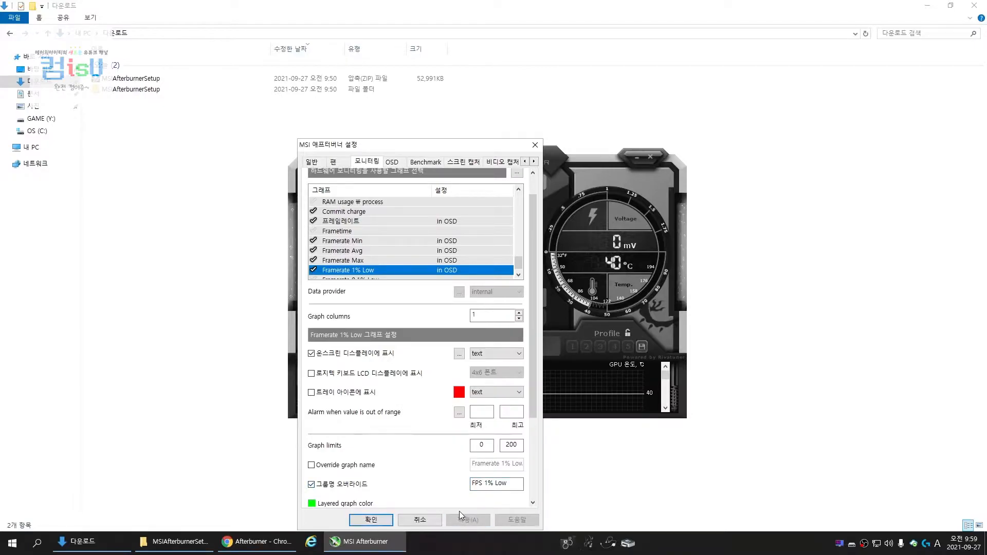
Assign Shift + O as the hotkey that toggles the on-screen display on and off
{"action": "left_click_drag", "start_coordinate": [518, 232], "coordinate": [517, 195]}
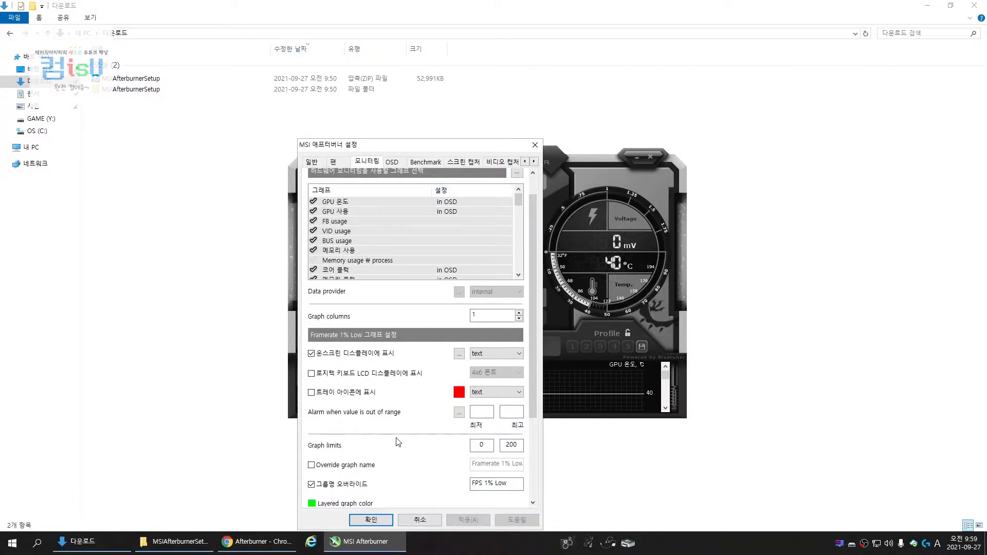
{"action": "left_click", "coordinate": [396, 163]}
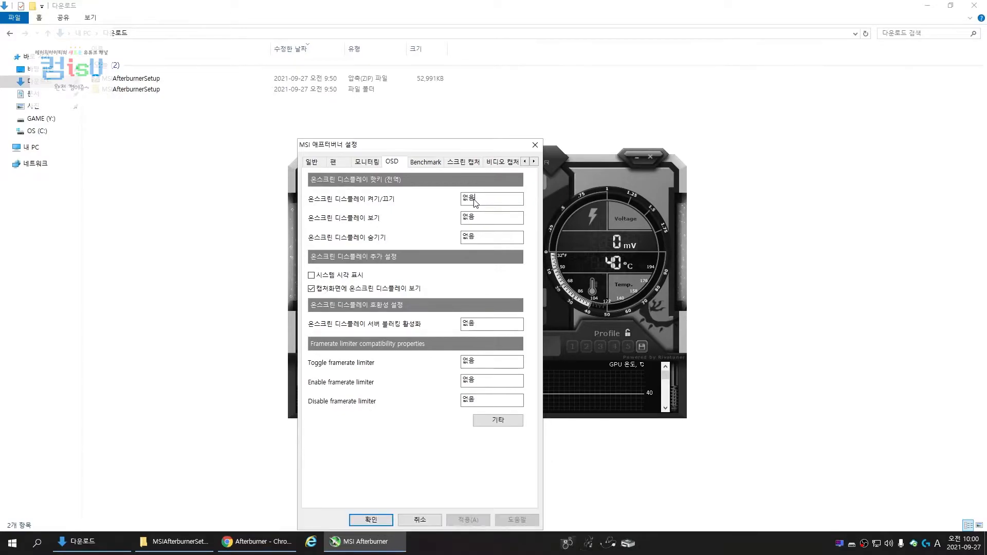
{"action": "key", "text": "shift+o"}
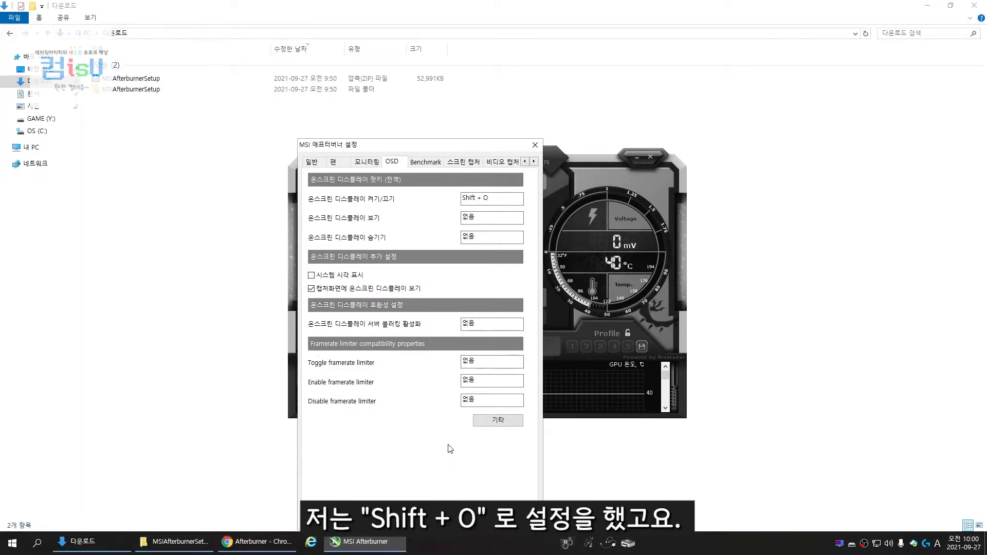
Set the benchmark hotkeys to Shift + 1 for Begin recording and Shift + 2 for End recording, and close the settings
{"action": "left_click", "coordinate": [425, 163]}
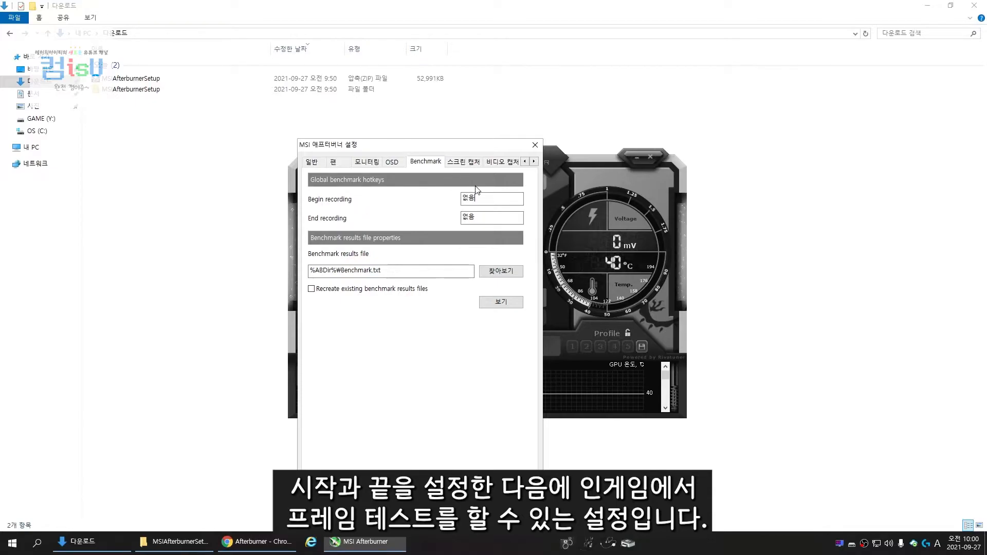
{"action": "key", "text": "shift+1"}
{"action": "left_click", "coordinate": [491, 221]}
{"action": "key", "text": "shift"}
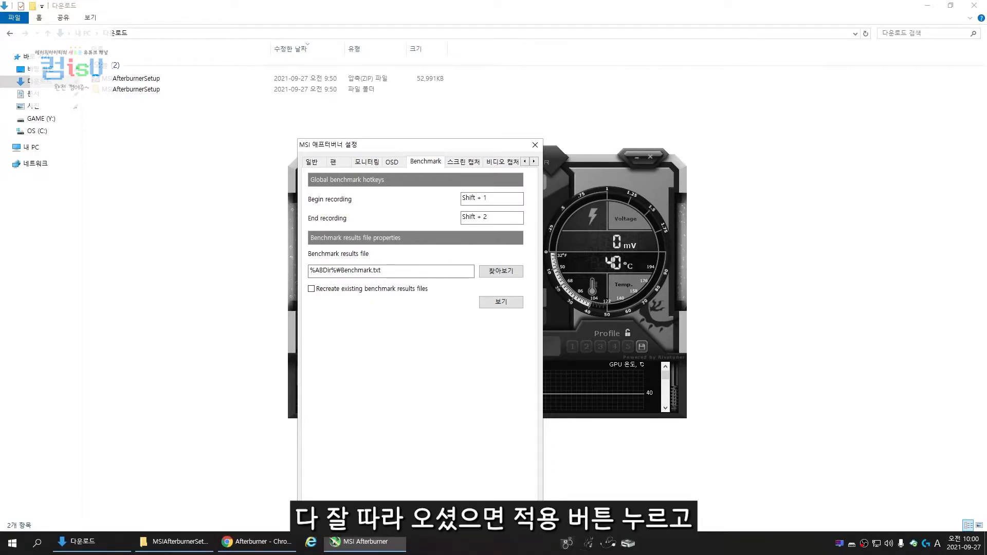
{"action": "left_click", "coordinate": [422, 515]}
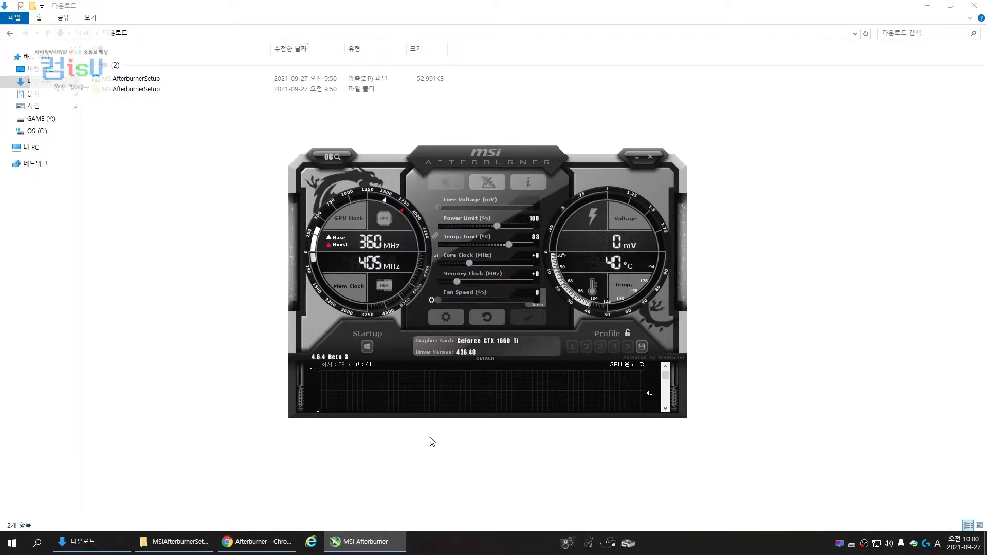
Raise the linked power limit to 125% and temperature limit to 89 °C
{"action": "mouse_move", "coordinate": [459, 369]}
{"action": "left_click_drag", "start_coordinate": [498, 228], "coordinate": [529, 229]}
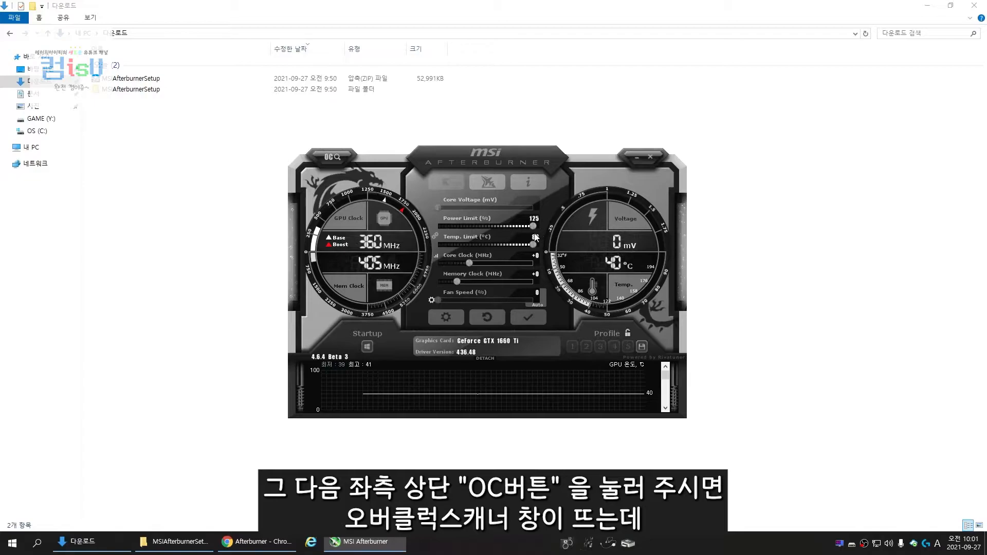
Run a full scan in the MSI Overclocking Scanner to generate the core clock curve, and close the scanner
{"action": "left_click", "coordinate": [333, 159]}
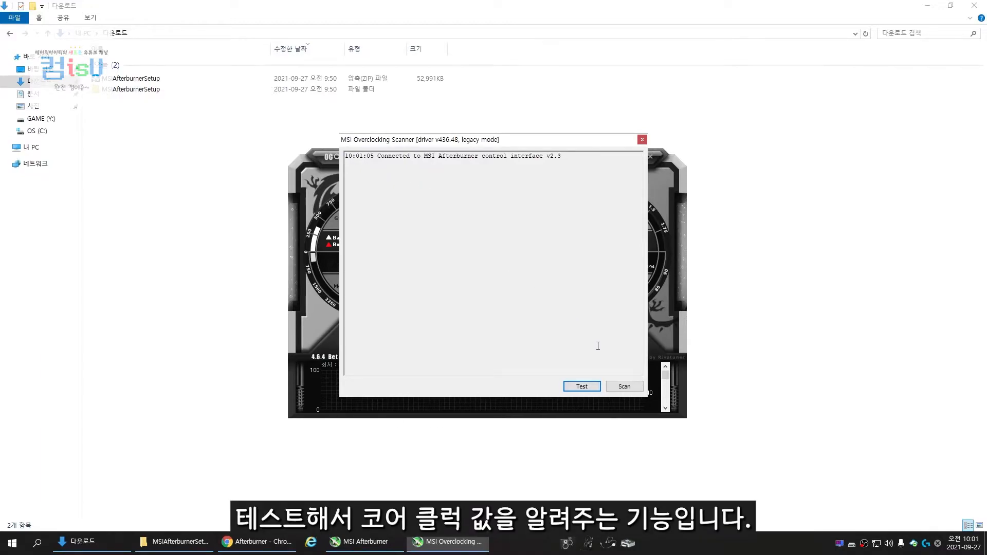
{"action": "left_click", "coordinate": [621, 393]}
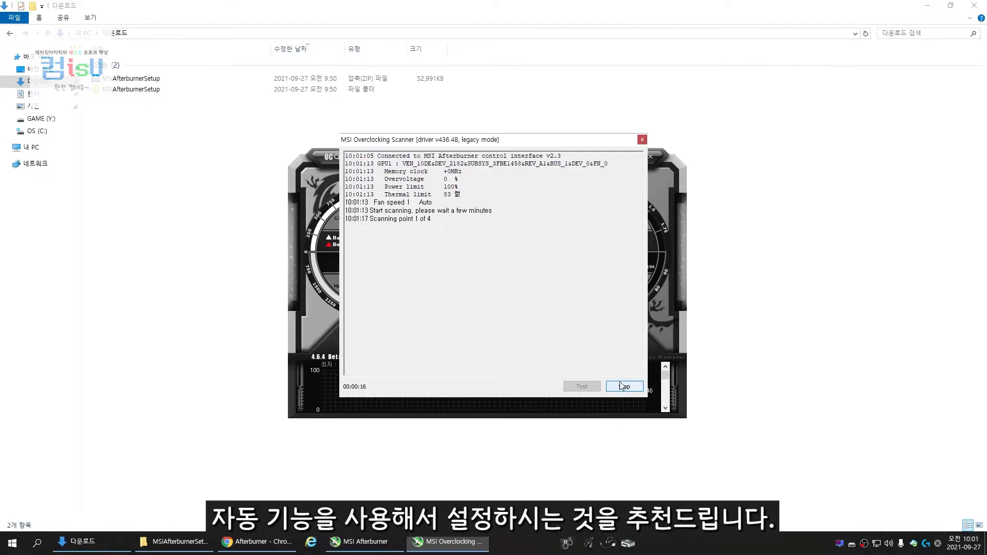
{"action": "left_click_drag", "start_coordinate": [445, 146], "coordinate": [141, 157]}
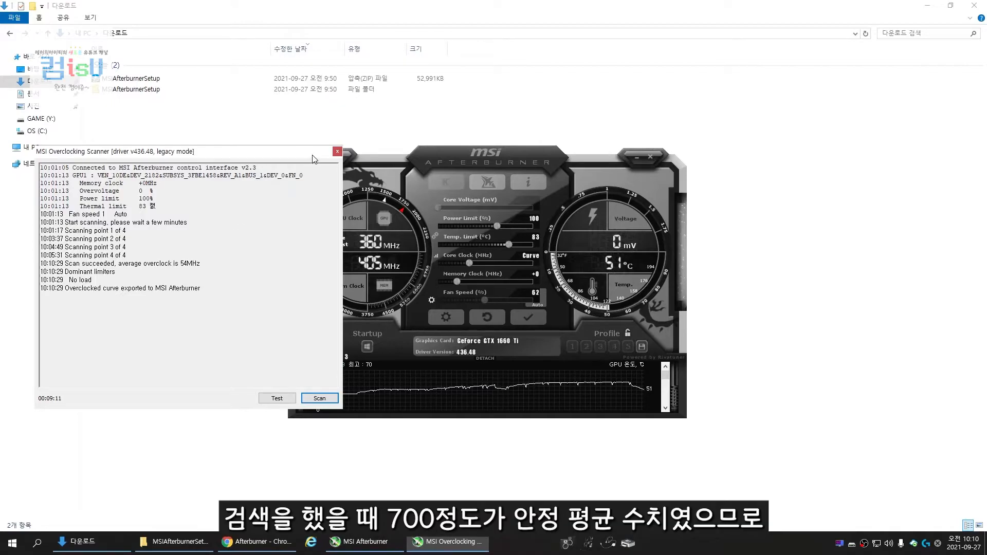
{"action": "left_click", "coordinate": [338, 152]}
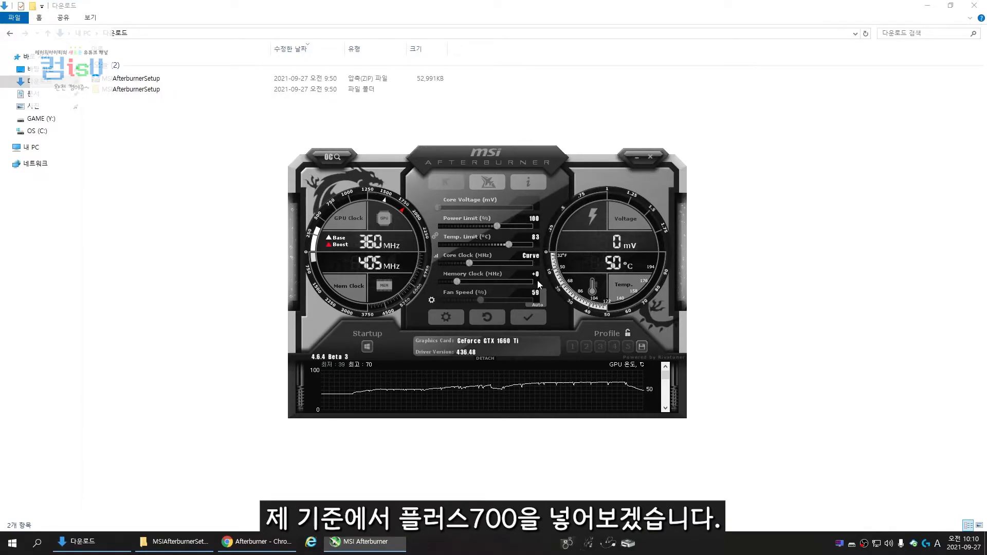
Set the memory clock offset to +700 MHz and apply the overclock
{"action": "left_click_drag", "start_coordinate": [462, 283], "coordinate": [484, 279]}
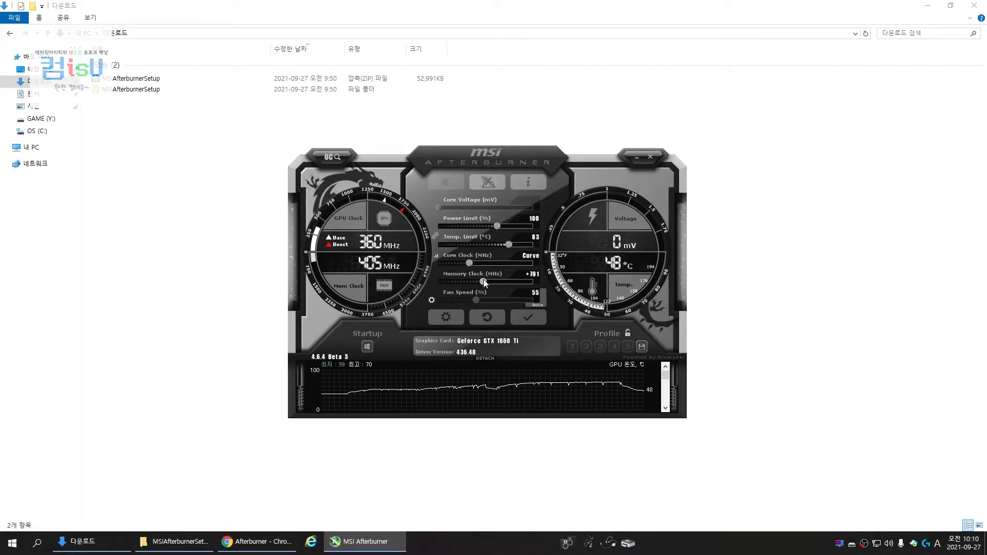
{"action": "key", "text": "Left"}
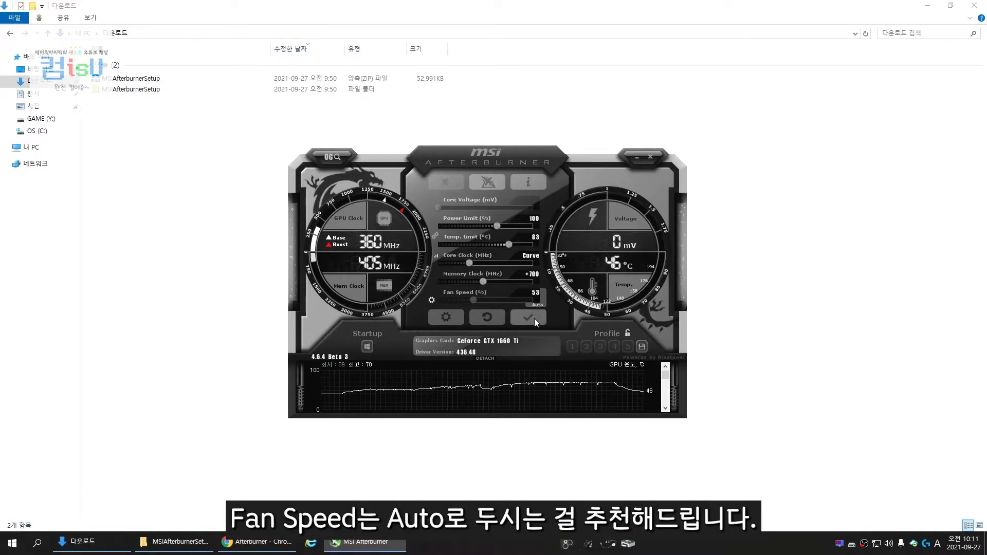
{"action": "left_click", "coordinate": [535, 320]}
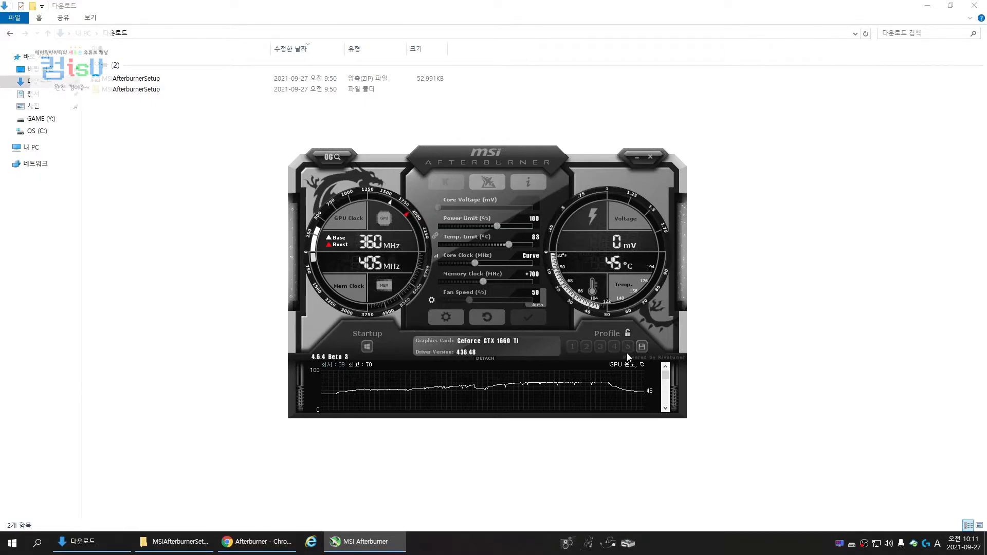
Save the current overclock to profile 1 and enable applying it at Windows startup
{"action": "left_click", "coordinate": [641, 346]}
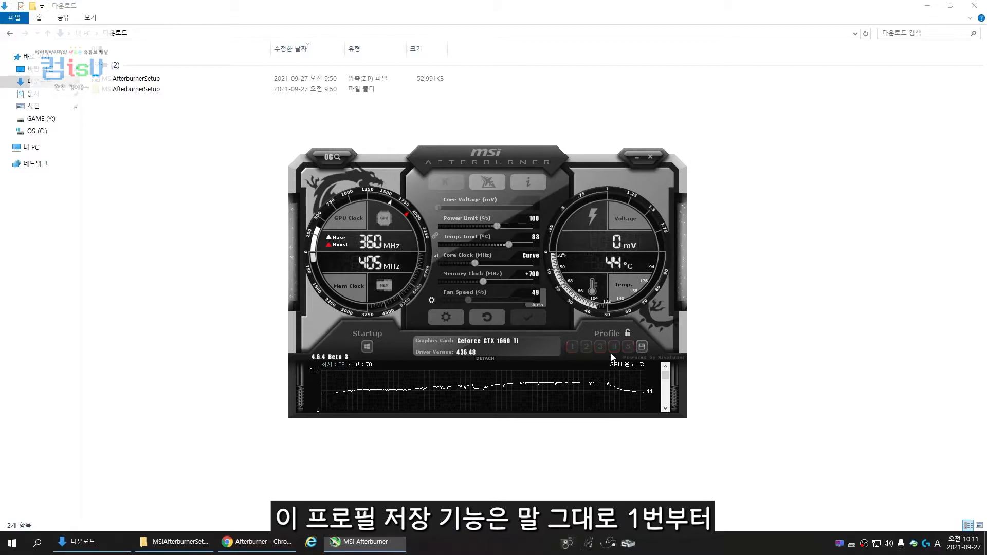
{"action": "left_click", "coordinate": [572, 347]}
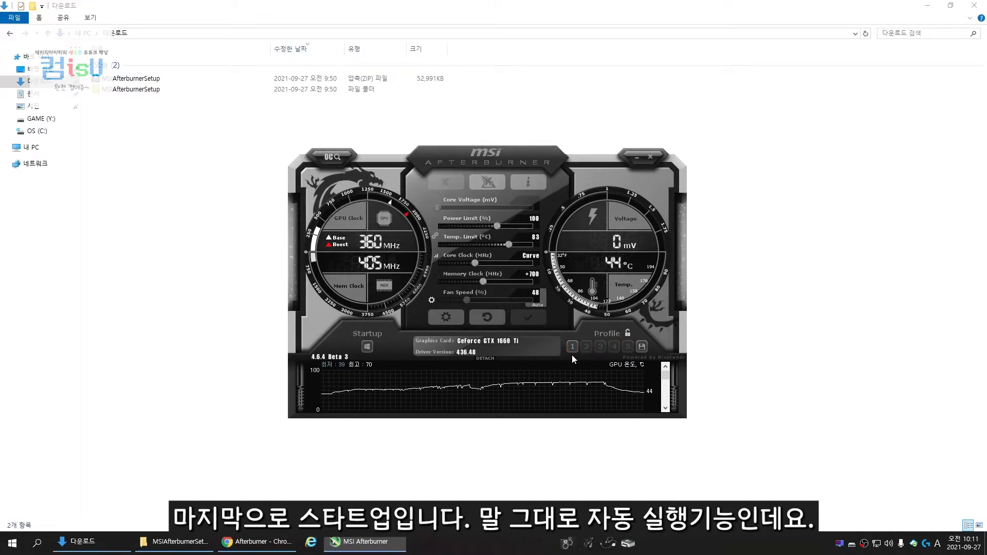
{"action": "left_click", "coordinate": [367, 347]}
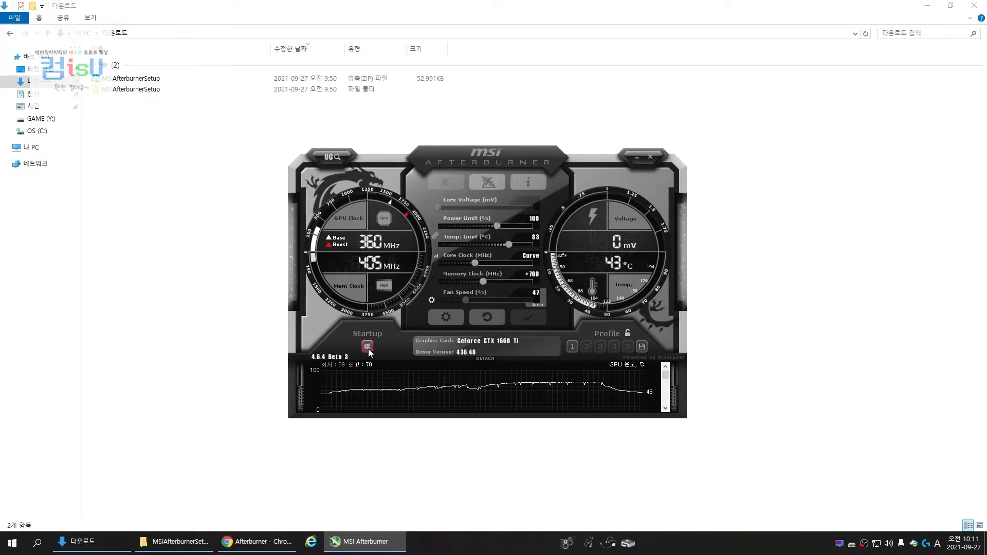